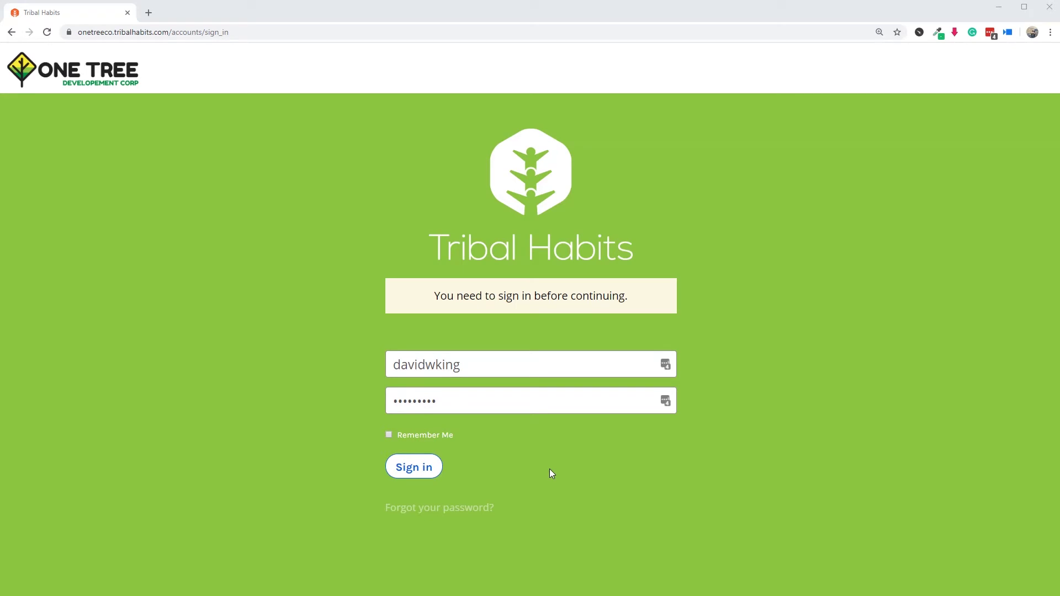
Sign in, go to the admin area and open the Knowledge topics list
{"action": "left_click", "coordinate": [423, 473]}
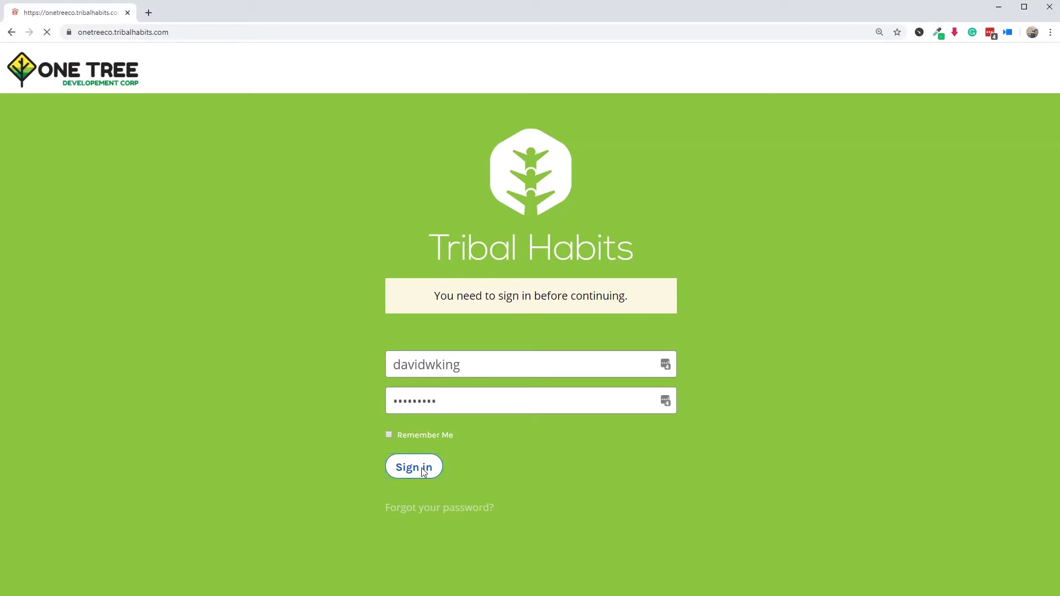
{"action": "left_click", "coordinate": [1041, 72]}
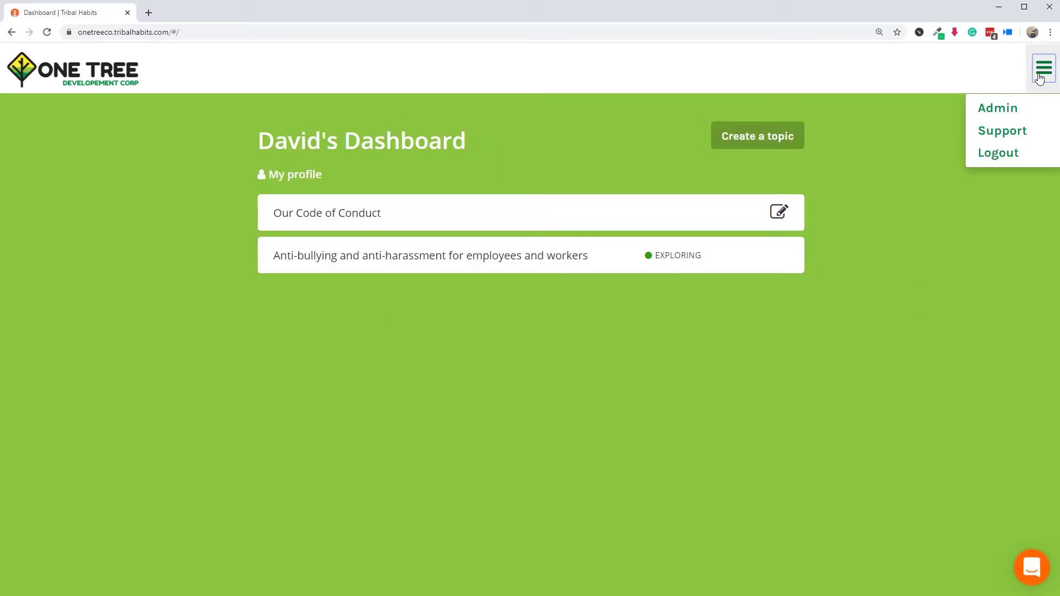
{"action": "left_click", "coordinate": [1031, 113]}
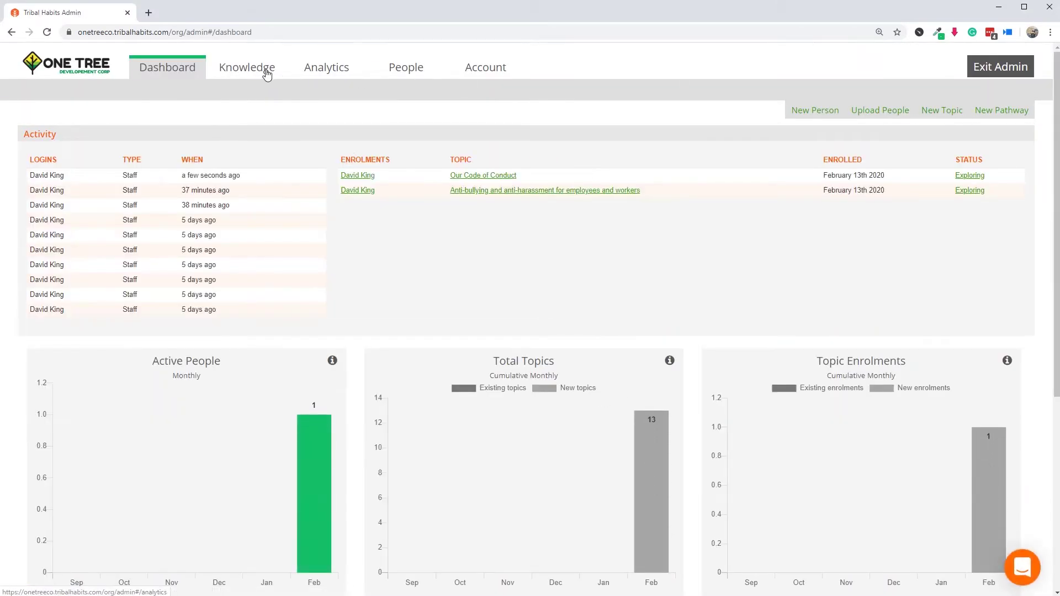
{"action": "left_click", "coordinate": [264, 72]}
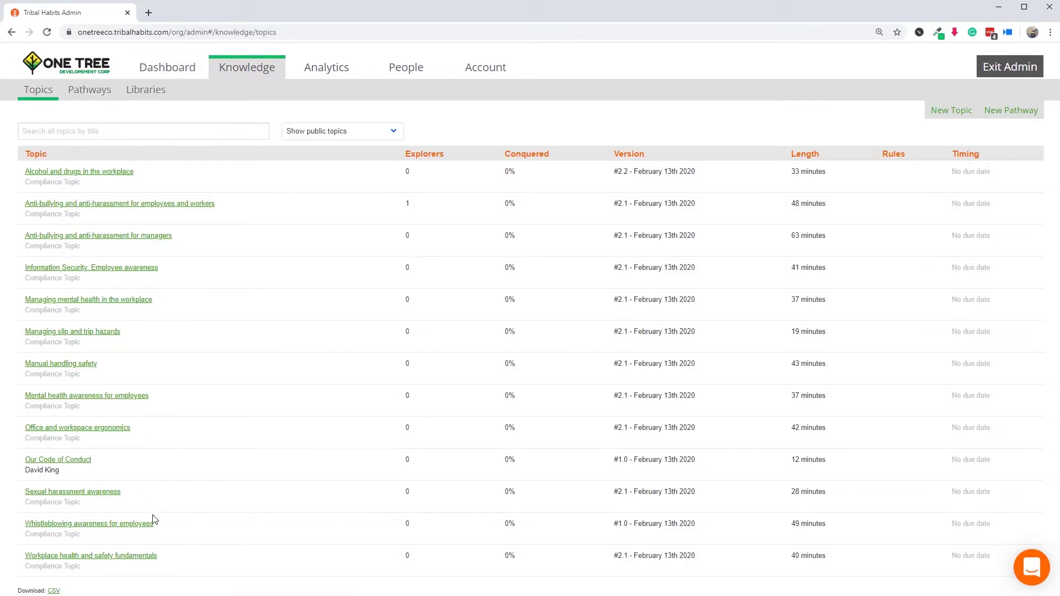
Review the Code of Conduct for employees pathway's topics, save them unchanged, and return to Pathways
{"action": "left_click", "coordinate": [91, 98]}
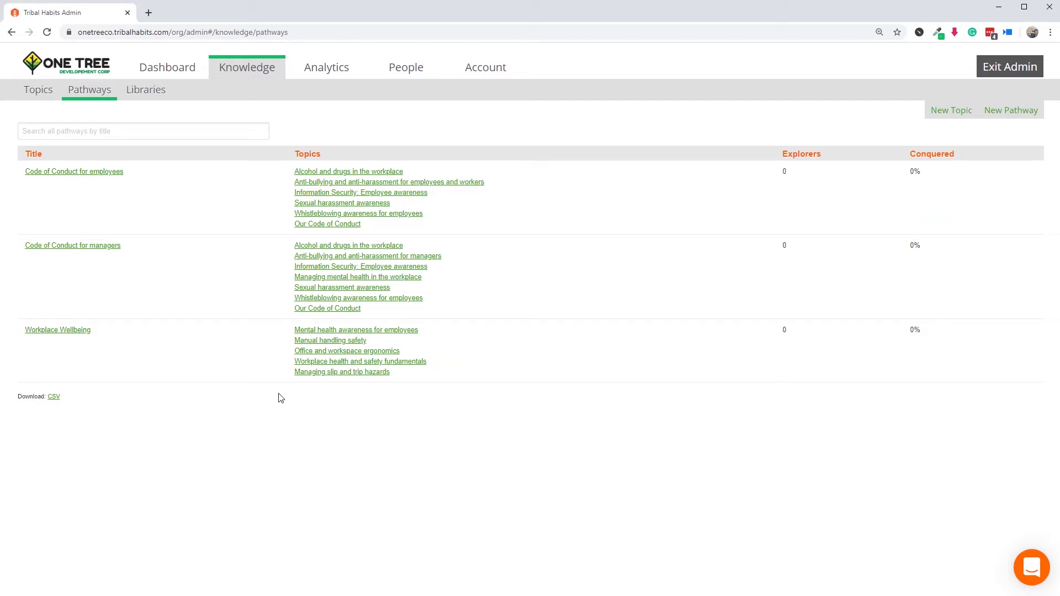
{"action": "left_click", "coordinate": [100, 173]}
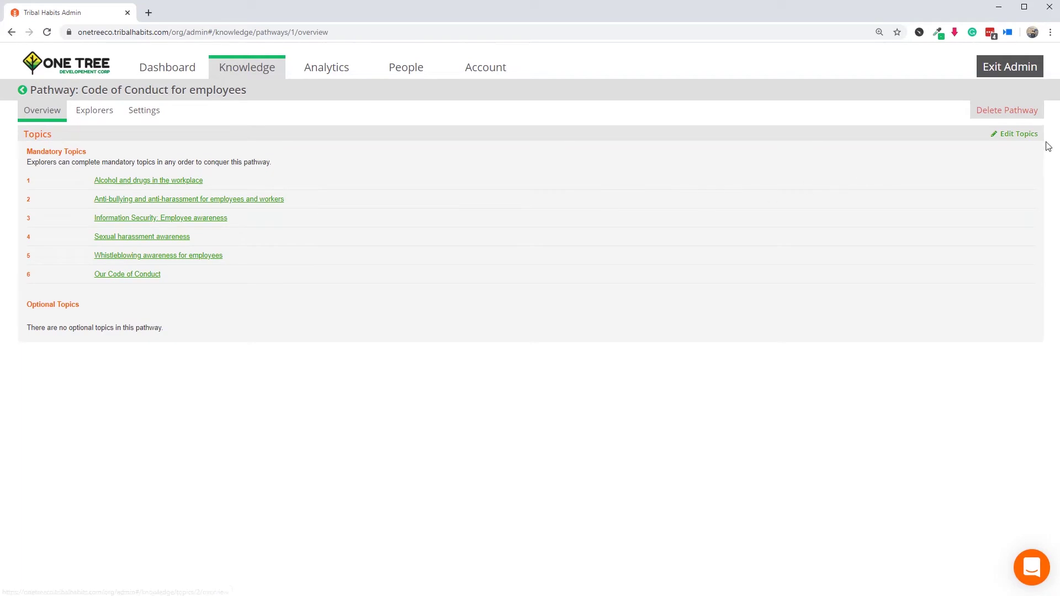
{"action": "left_click", "coordinate": [1025, 135]}
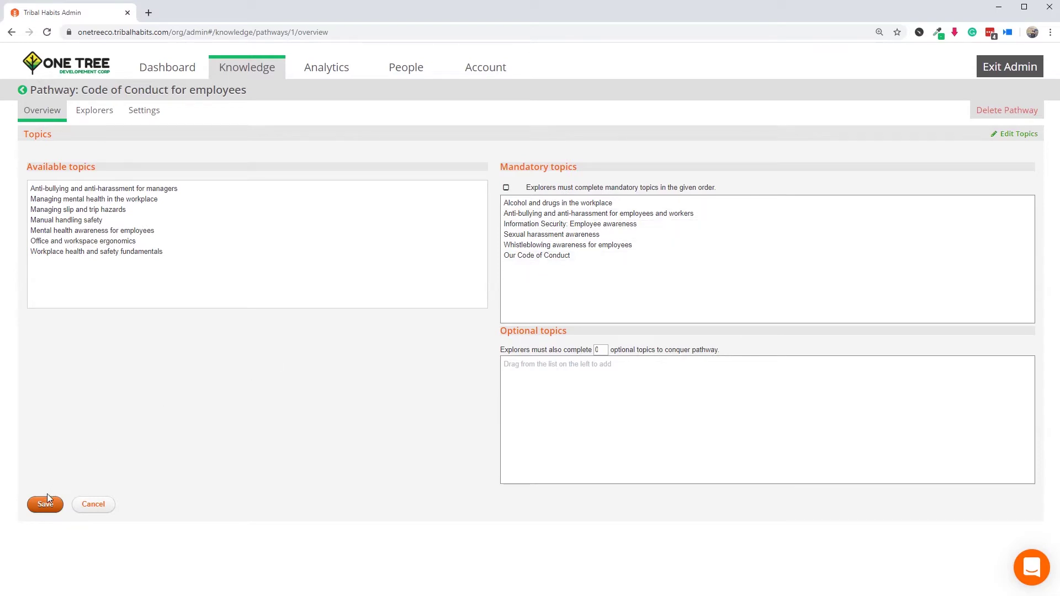
{"action": "left_click", "coordinate": [42, 506]}
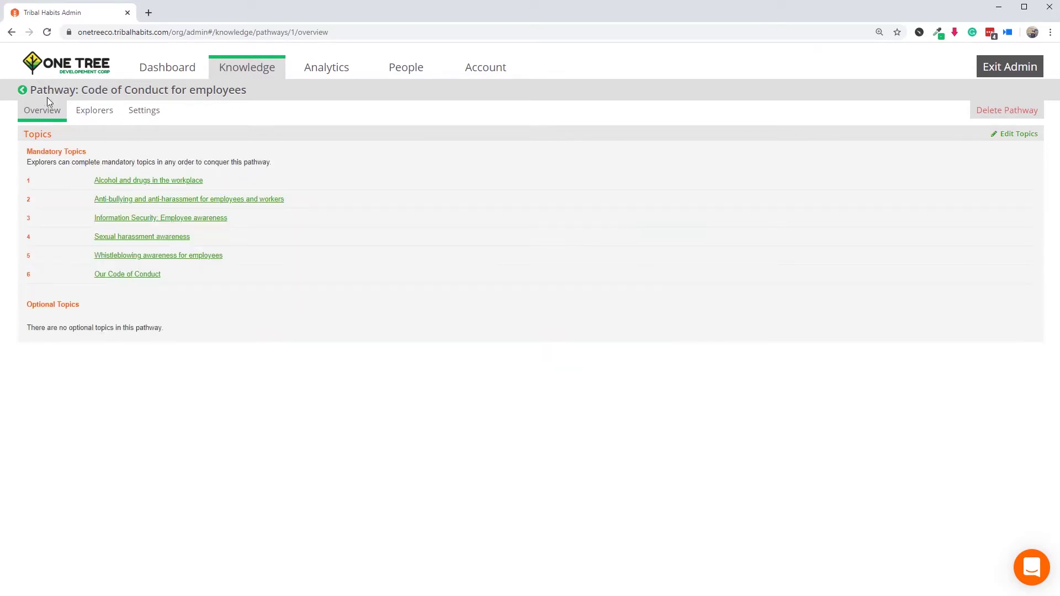
{"action": "left_click", "coordinate": [22, 91]}
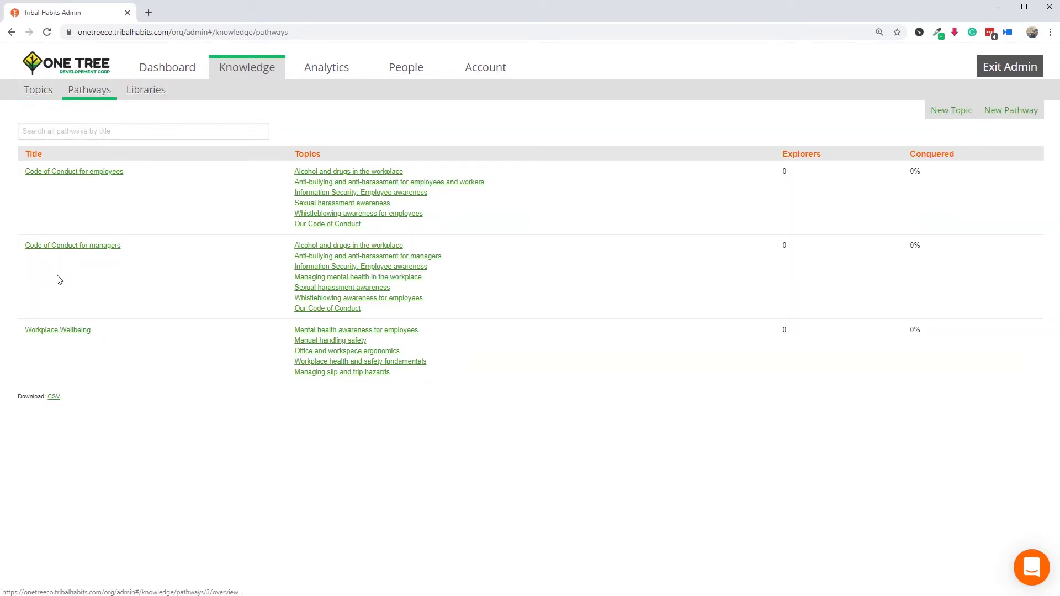
Make manual handling, ergonomics and slip hazards optional in Workplace Wellbeing, requiring one, and save
{"action": "left_click", "coordinate": [61, 330]}
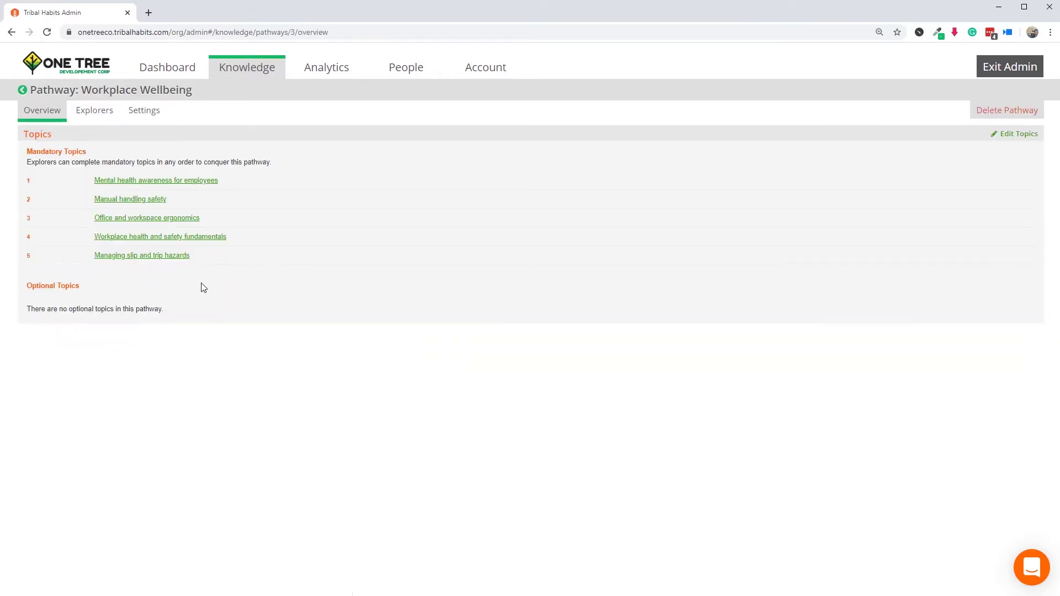
{"action": "left_click", "coordinate": [1006, 134]}
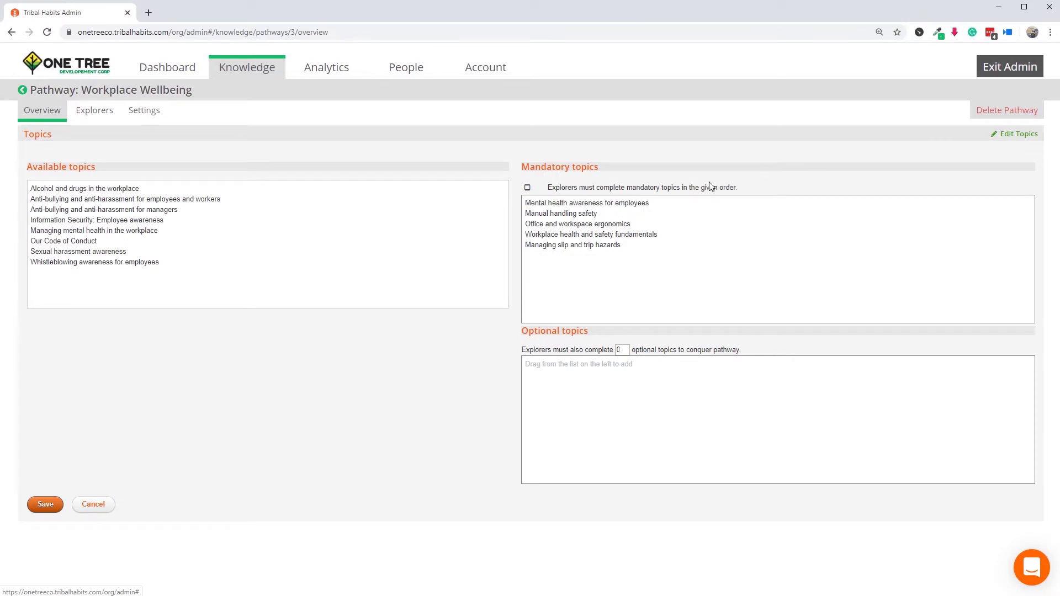
{"action": "mouse_move", "coordinate": [569, 234]}
{"action": "left_mouse_down"}
{"action": "mouse_move", "coordinate": [572, 204]}
{"action": "mouse_move", "coordinate": [574, 370]}
{"action": "left_mouse_up"}
{"action": "left_click_drag", "start_coordinate": [607, 225], "coordinate": [604, 368]}
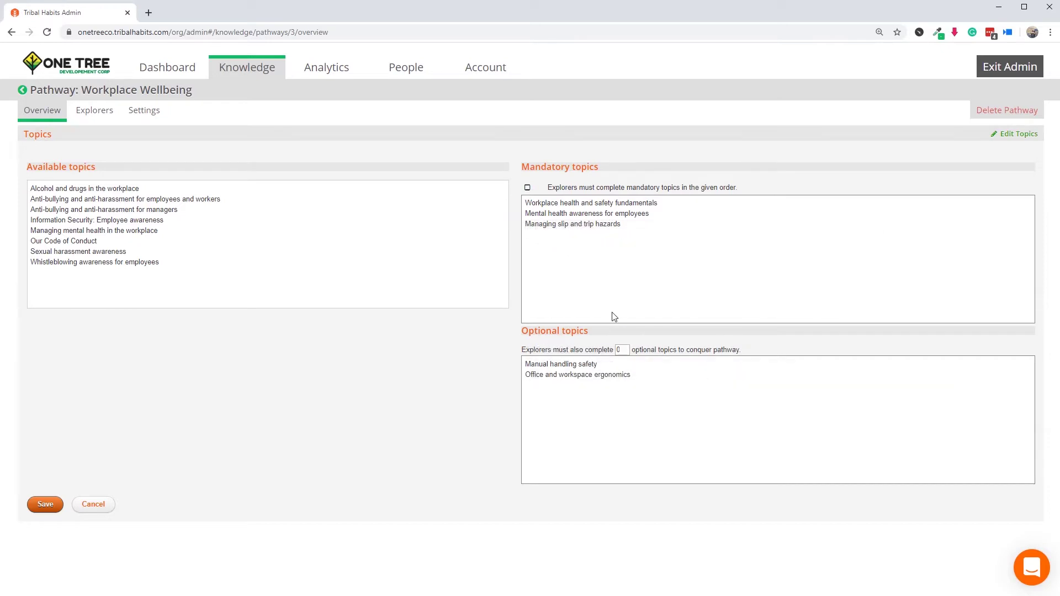
{"action": "left_click_drag", "start_coordinate": [618, 224], "coordinate": [626, 361]}
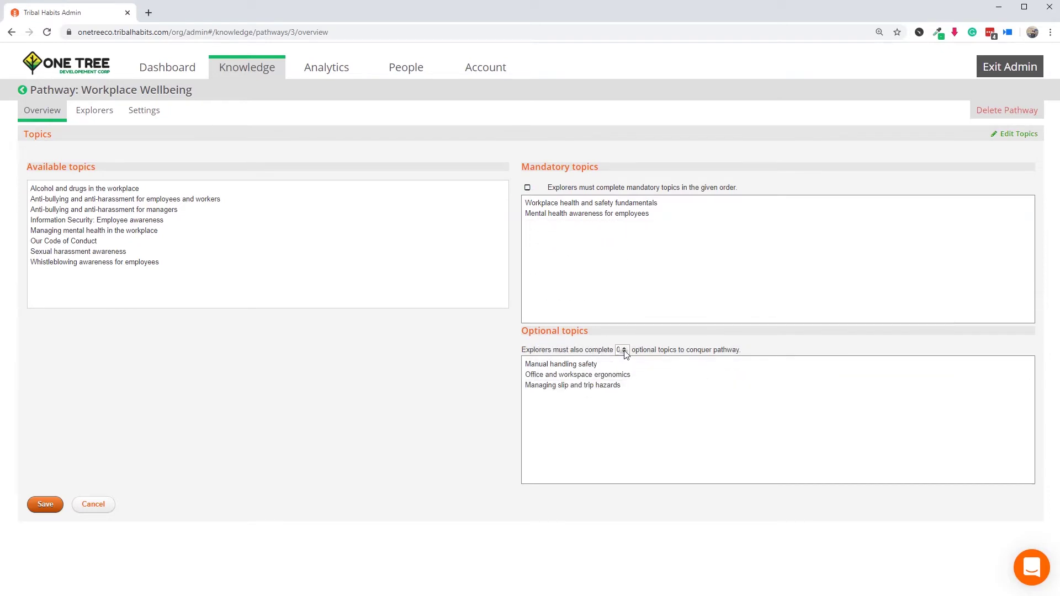
{"action": "left_click", "coordinate": [624, 348]}
{"action": "left_click", "coordinate": [45, 504]}
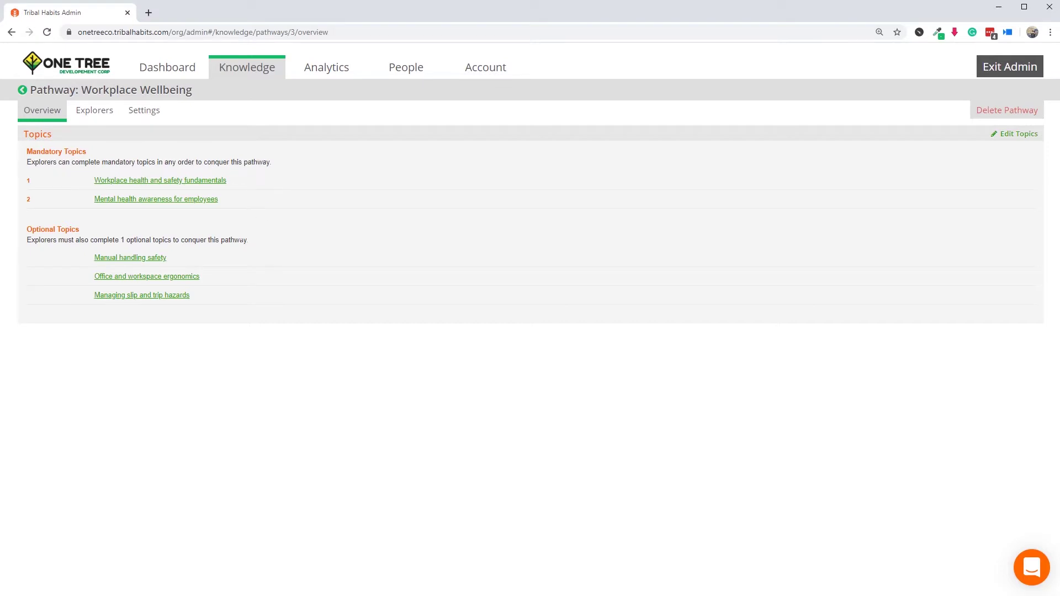
{"action": "left_click", "coordinate": [22, 91]}
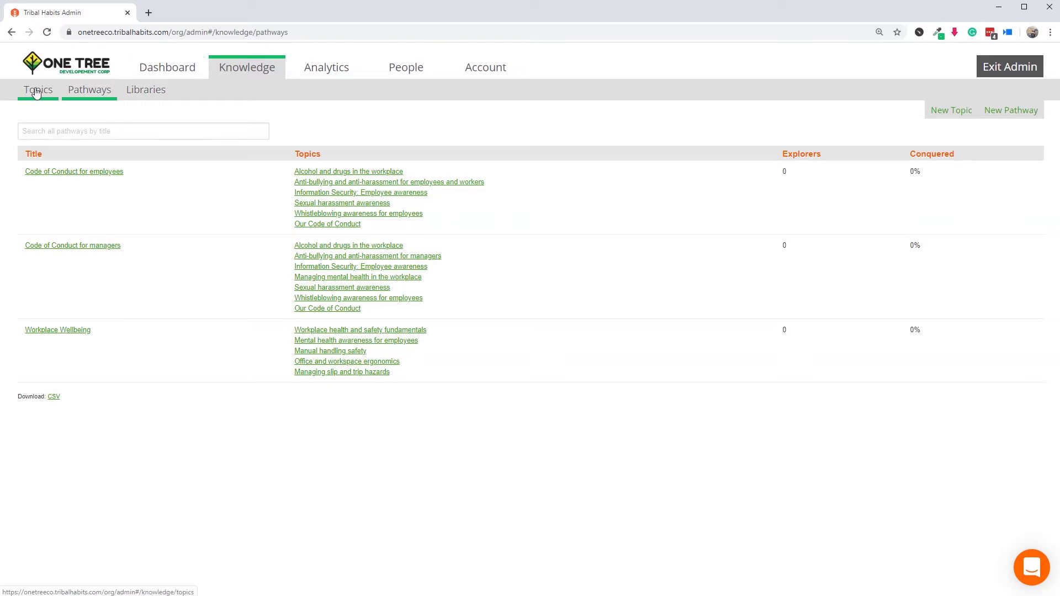
{"action": "left_click", "coordinate": [26, 93]}
Give the Alcohol and drugs in the workplace topic a 7-day due date
{"action": "left_click", "coordinate": [69, 172]}
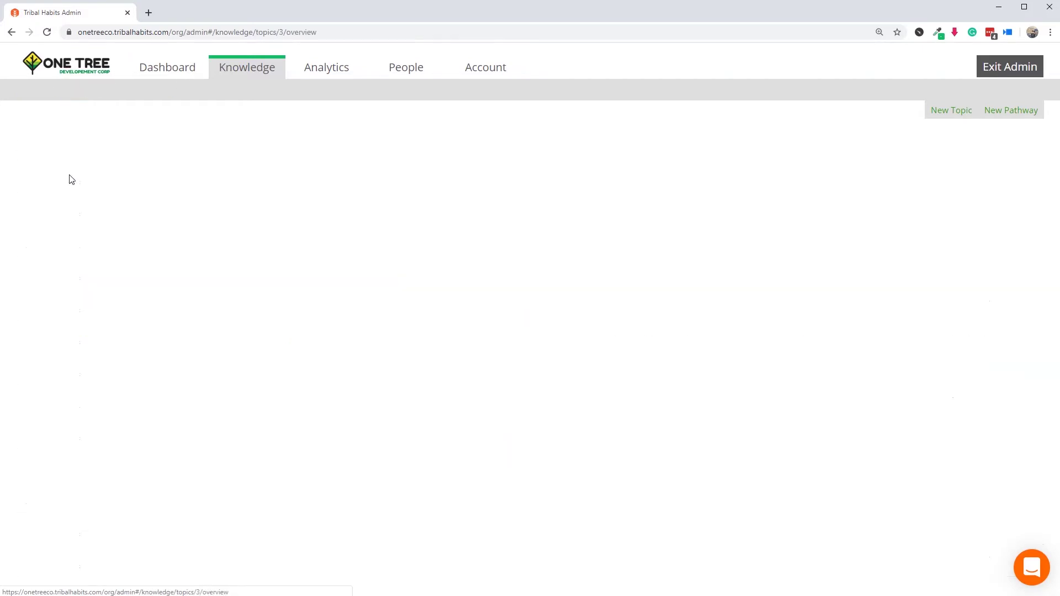
{"action": "left_click", "coordinate": [409, 111]}
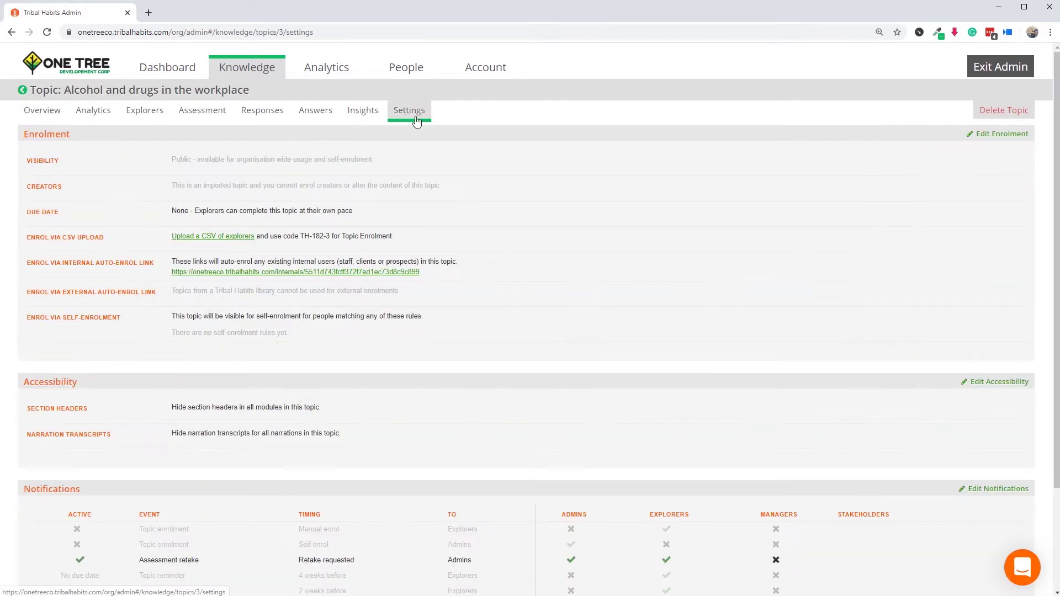
{"action": "left_click", "coordinate": [1004, 135]}
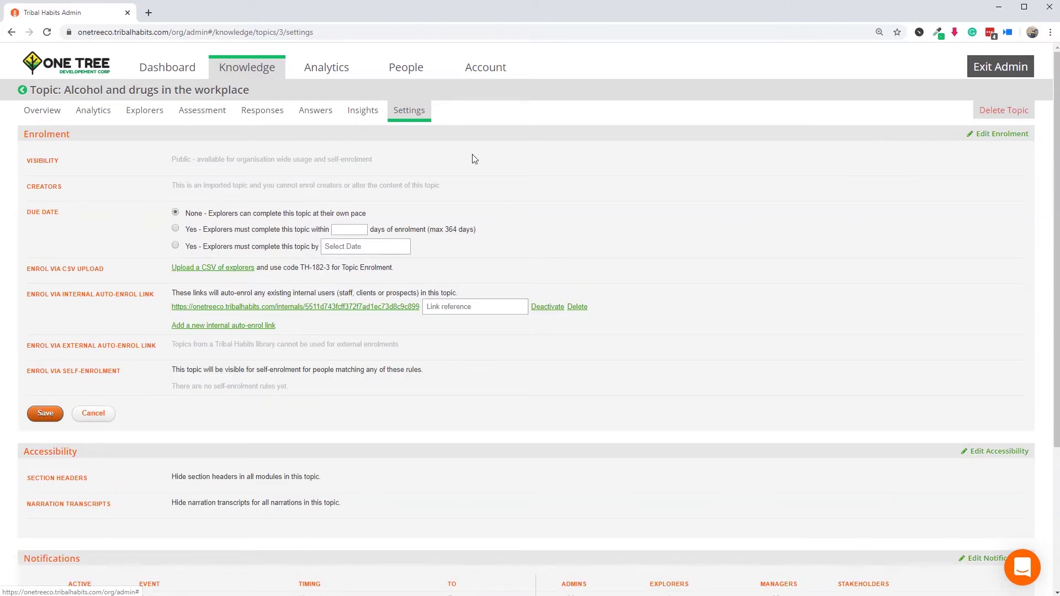
{"action": "left_click", "coordinate": [176, 229]}
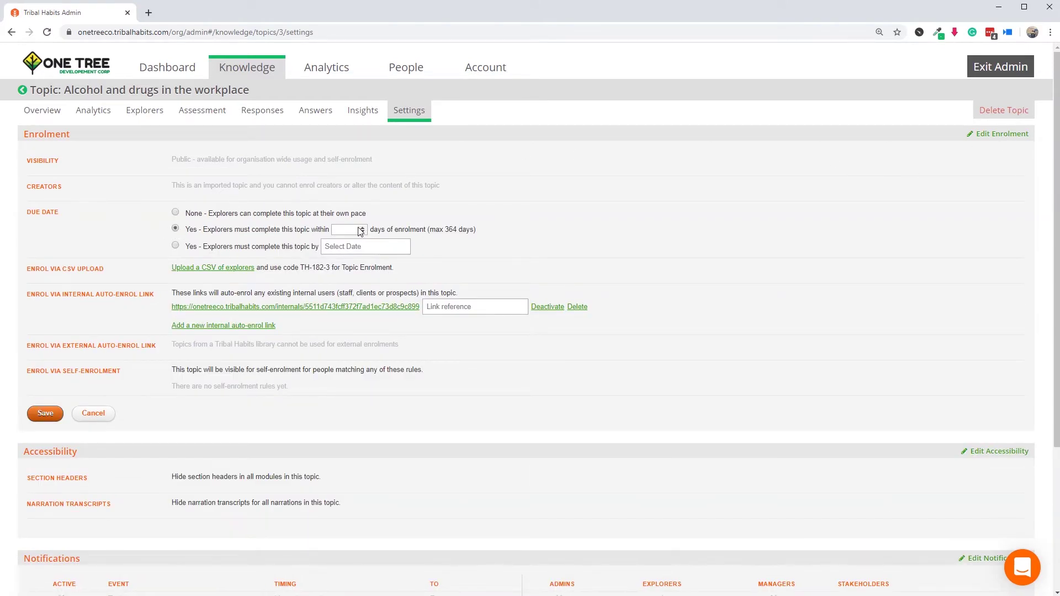
{"action": "left_click", "coordinate": [359, 227]}
{"action": "left_click", "coordinate": [46, 414]}
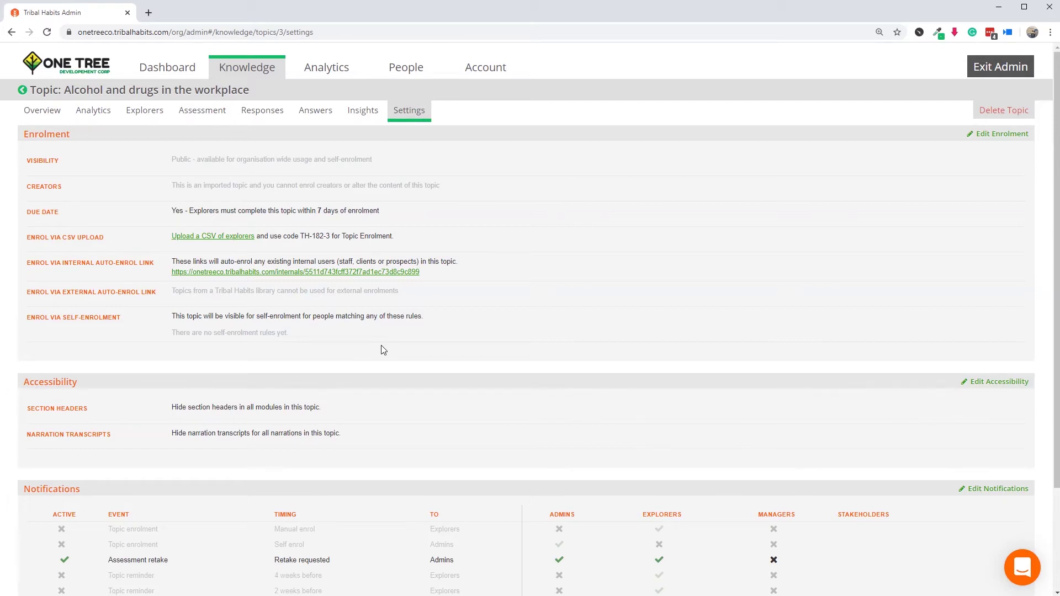
Activate its 3-days-before, 1-day-overdue and 1-week-overdue topic reminders
{"action": "scroll", "coordinate": [384, 351], "scroll_direction": "down", "scroll_amount": 3}
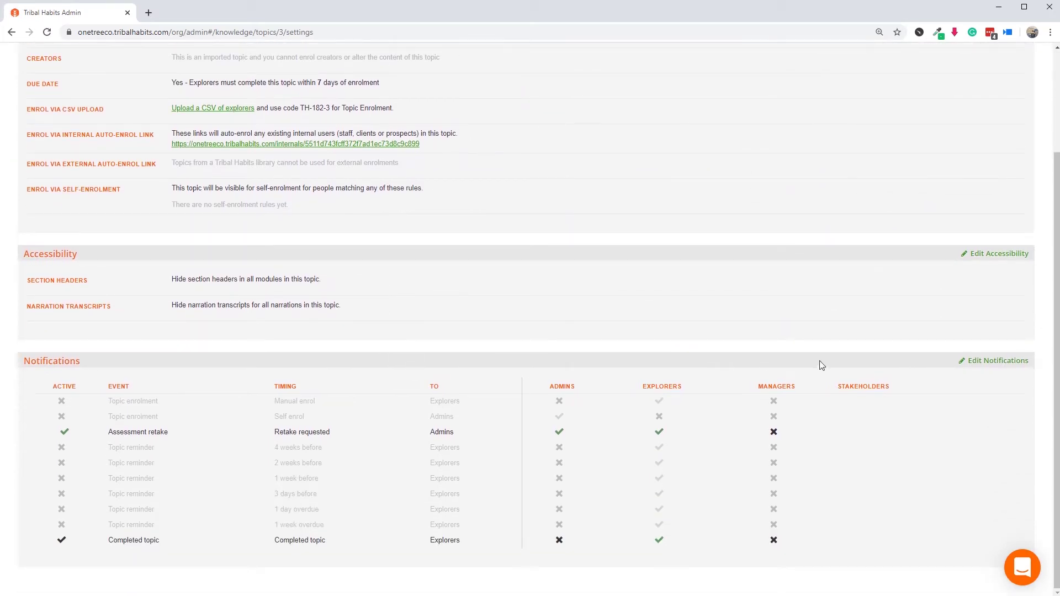
{"action": "left_click", "coordinate": [975, 360]}
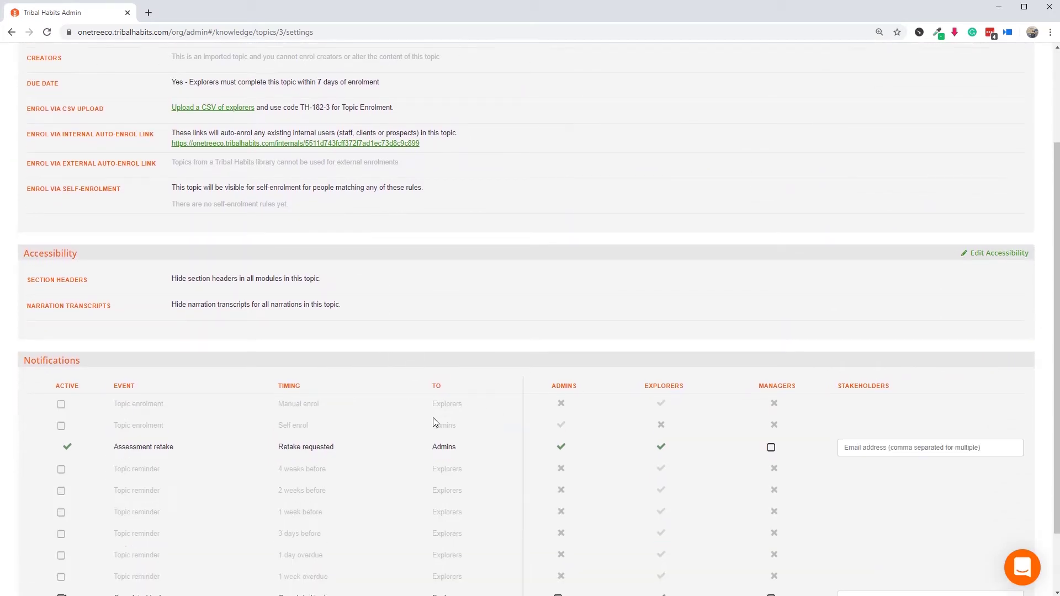
{"action": "scroll", "coordinate": [433, 417], "scroll_direction": "down", "scroll_amount": 2}
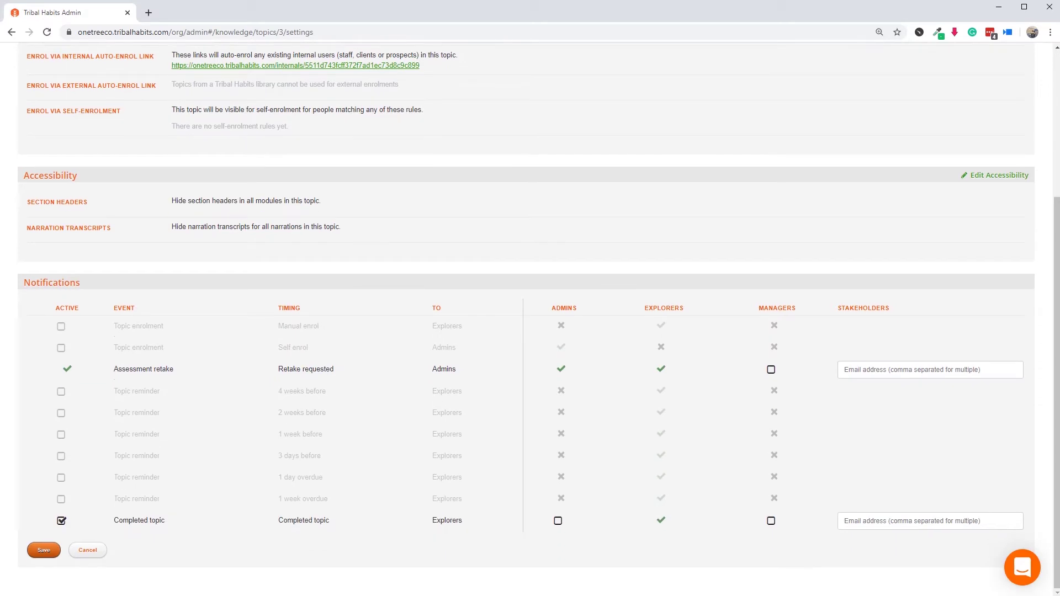
{"action": "left_click", "coordinate": [61, 456]}
{"action": "left_click", "coordinate": [61, 478]}
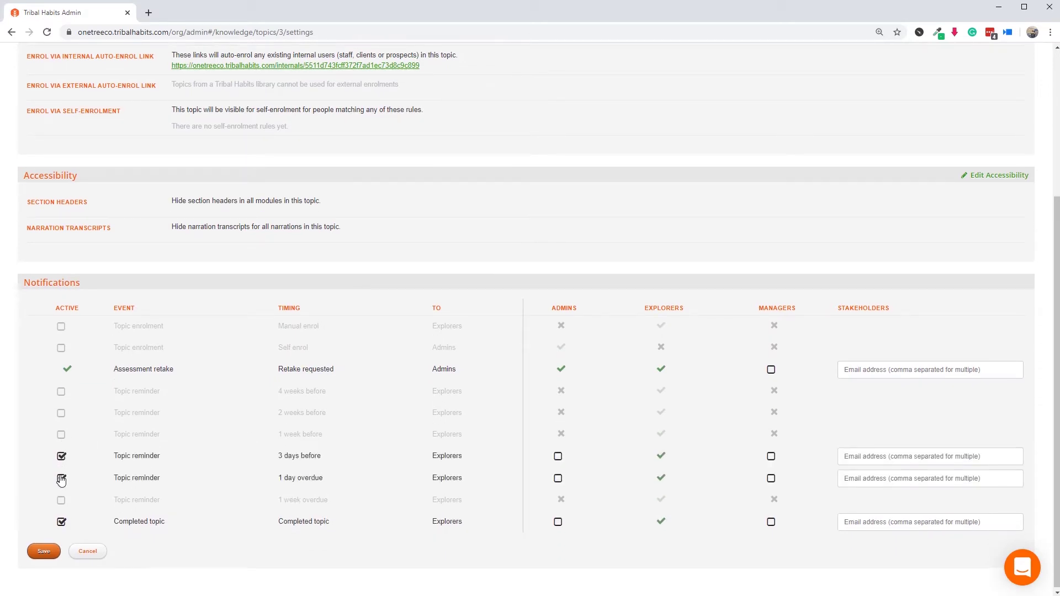
{"action": "left_click", "coordinate": [61, 503]}
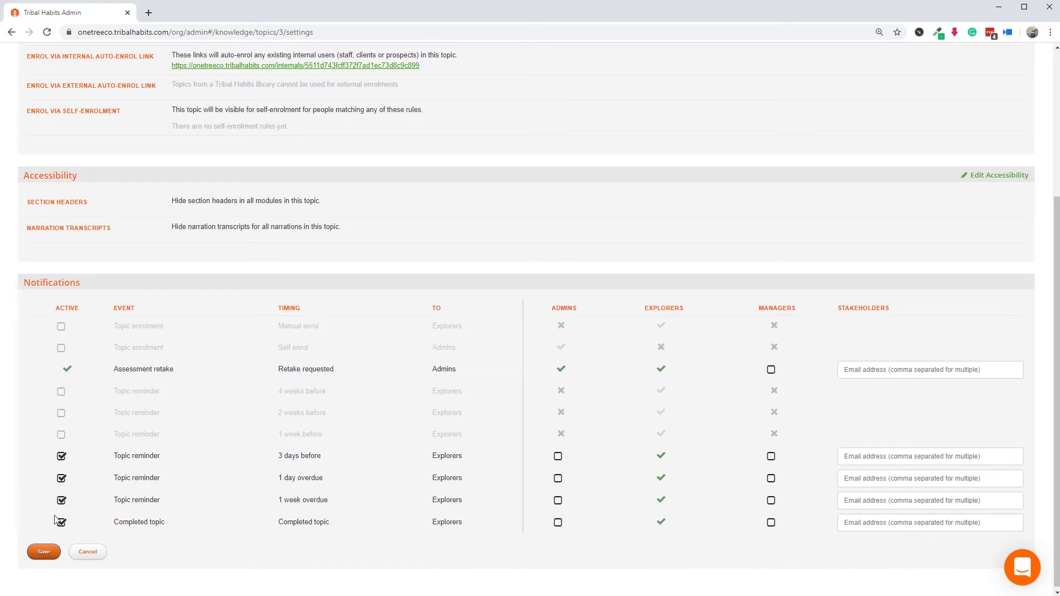
{"action": "left_click", "coordinate": [44, 552]}
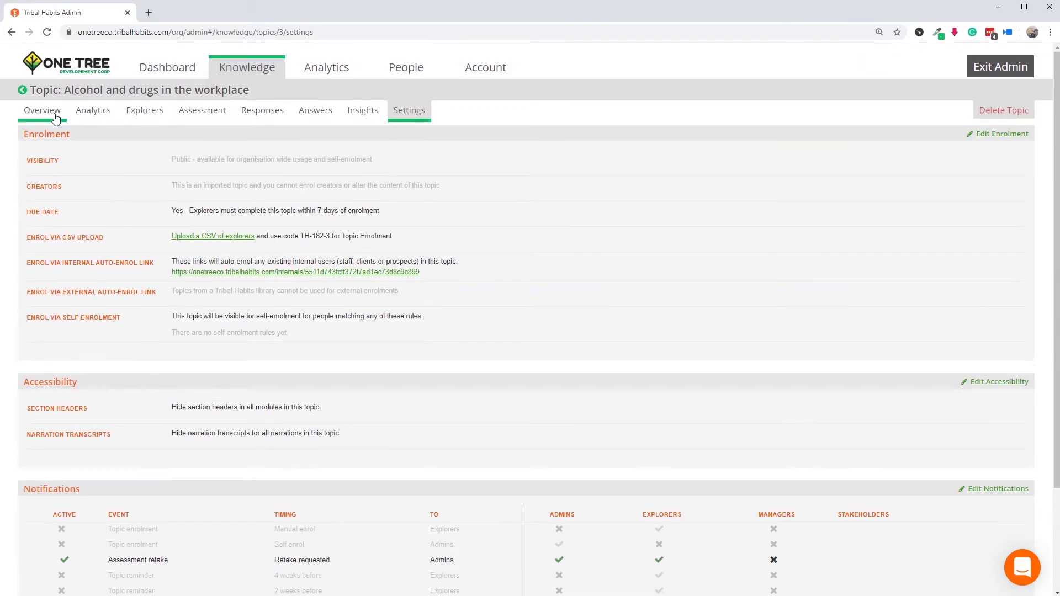
Give the anti-bullying topic for employees and workers a 7-day due date
{"action": "left_click", "coordinate": [22, 90]}
{"action": "left_click", "coordinate": [198, 204]}
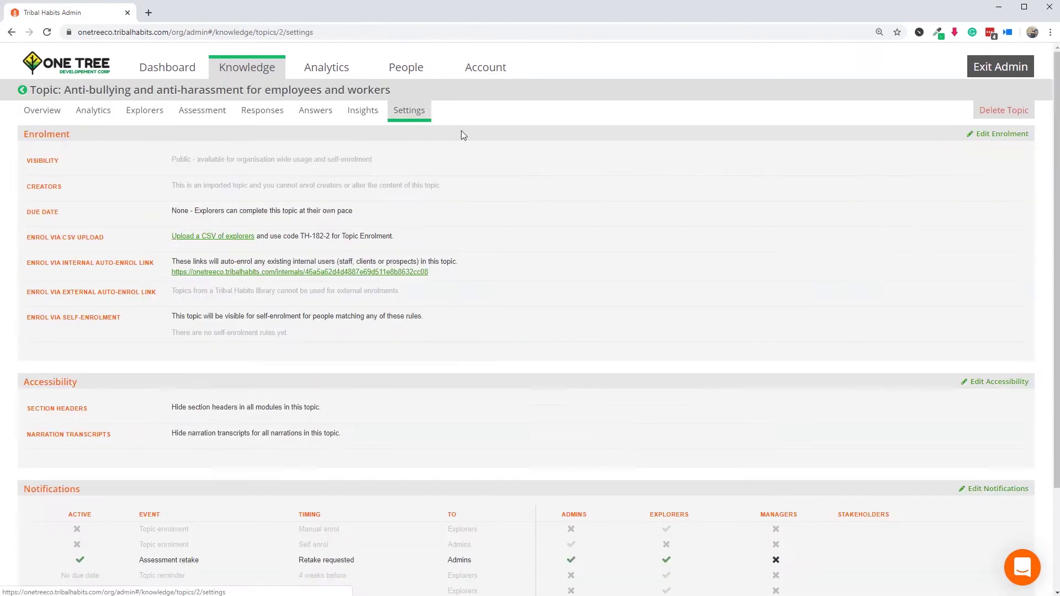
{"action": "left_click", "coordinate": [998, 133]}
{"action": "left_click", "coordinate": [342, 226]}
{"action": "type", "text": "7"}
{"action": "left_click", "coordinate": [42, 406]}
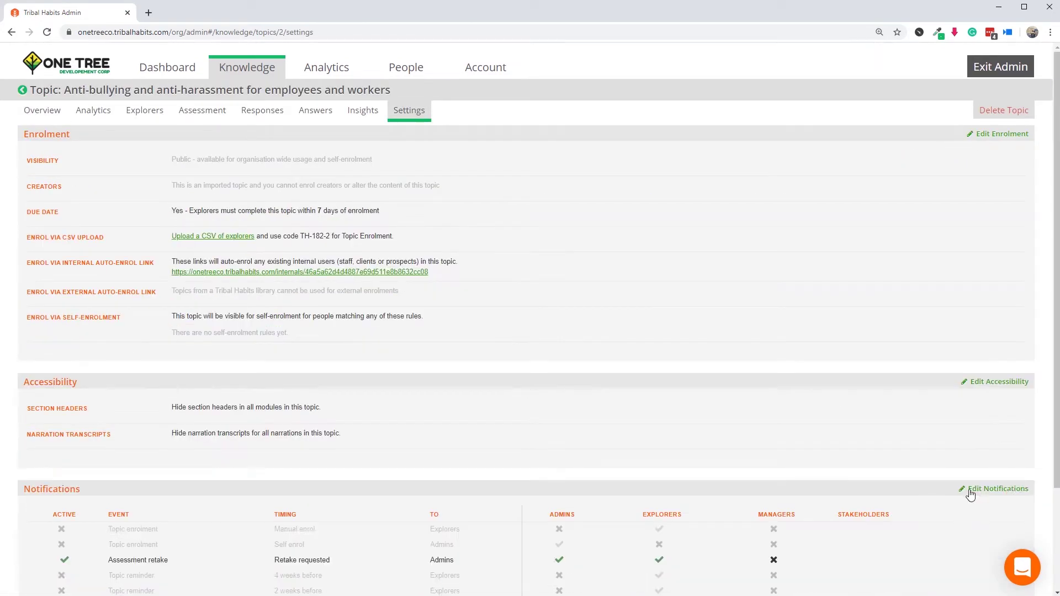
Activate its 3-days-before, 1-day-overdue and 1-week-overdue topic reminders
{"action": "left_click", "coordinate": [970, 495]}
{"action": "left_click", "coordinate": [62, 454]}
{"action": "left_click", "coordinate": [61, 475]}
{"action": "left_click", "coordinate": [61, 497]}
{"action": "left_click", "coordinate": [42, 549]}
Give the Workplace health and safety fundamentals topic a 7-day due date
{"action": "left_click", "coordinate": [22, 90]}
{"action": "left_click", "coordinate": [110, 551]}
{"action": "left_click", "coordinate": [998, 134]}
{"action": "left_click", "coordinate": [345, 229]}
{"action": "type", "text": "7"}
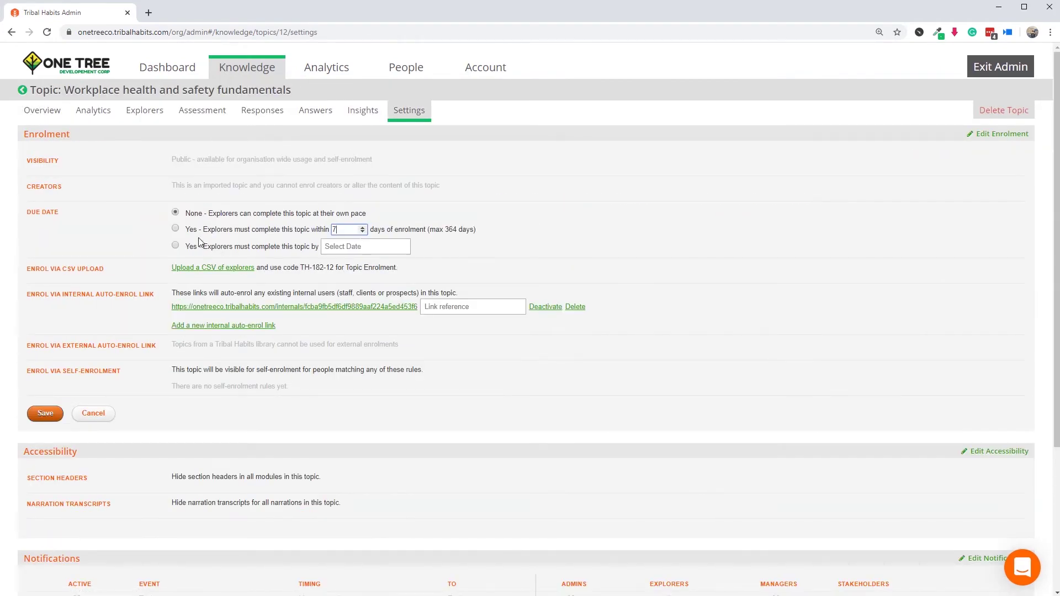
{"action": "left_click", "coordinate": [46, 413]}
Activate its three topic reminders, then return to the list of all topics
{"action": "scroll", "coordinate": [331, 331], "scroll_direction": "down", "scroll_amount": 5}
{"action": "left_click", "coordinate": [989, 359]}
{"action": "left_click", "coordinate": [61, 456]}
{"action": "left_click", "coordinate": [61, 478]}
{"action": "left_click", "coordinate": [61, 500]}
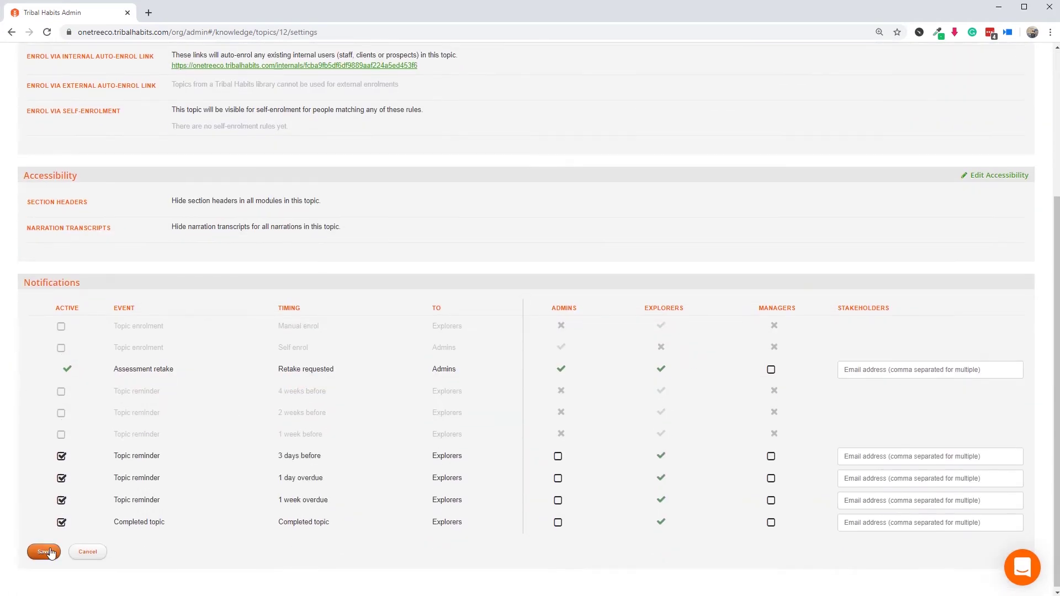
{"action": "left_click", "coordinate": [49, 553]}
{"action": "left_click", "coordinate": [235, 69]}
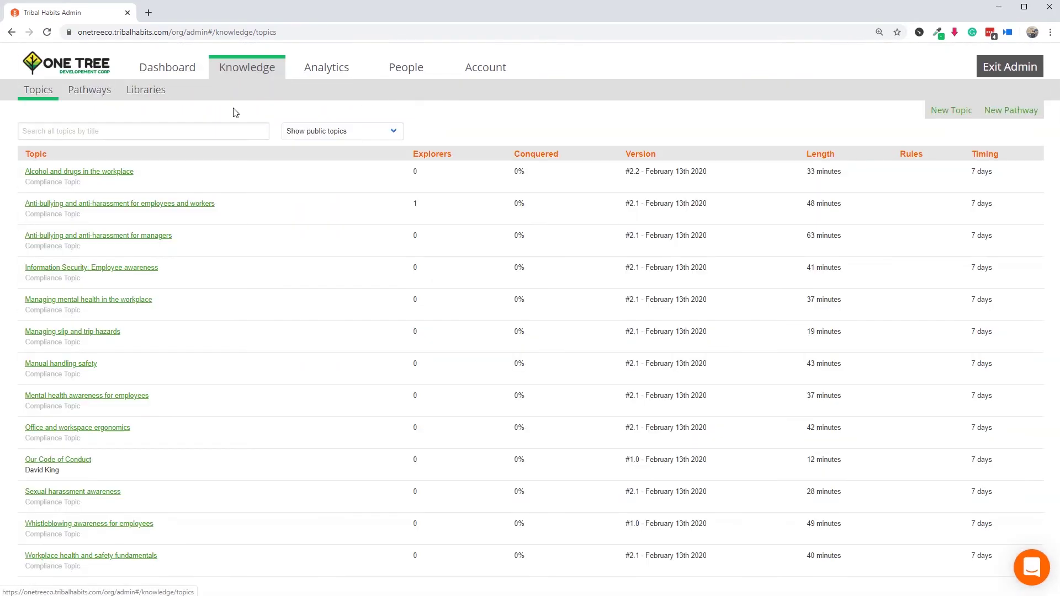
Set the Code of Conduct for employees pathway's complete-by date to 31 May 2020
{"action": "left_click", "coordinate": [92, 92]}
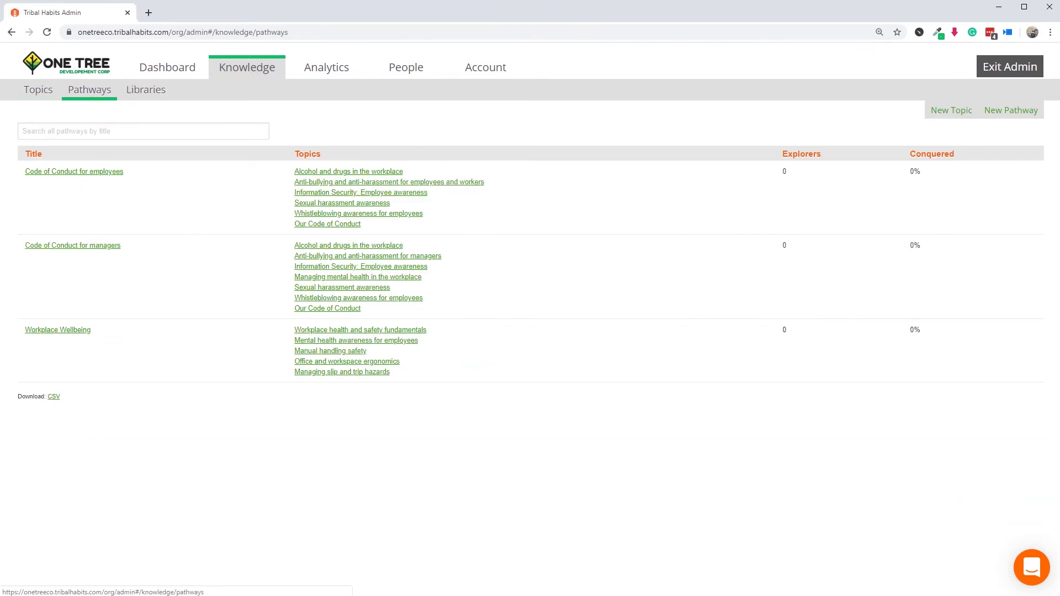
{"action": "left_click", "coordinate": [106, 177]}
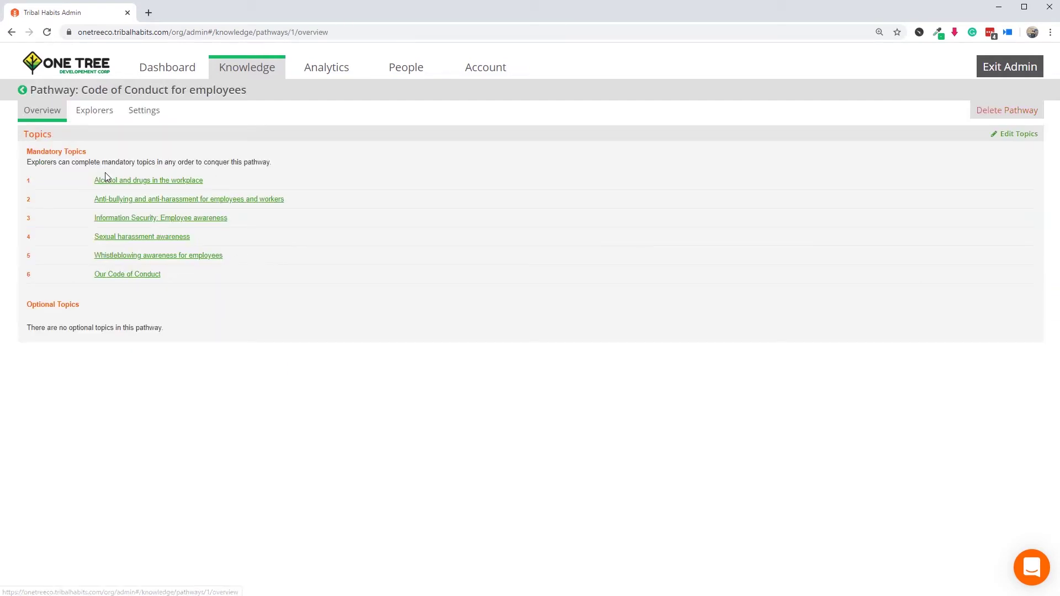
{"action": "left_click", "coordinate": [139, 117]}
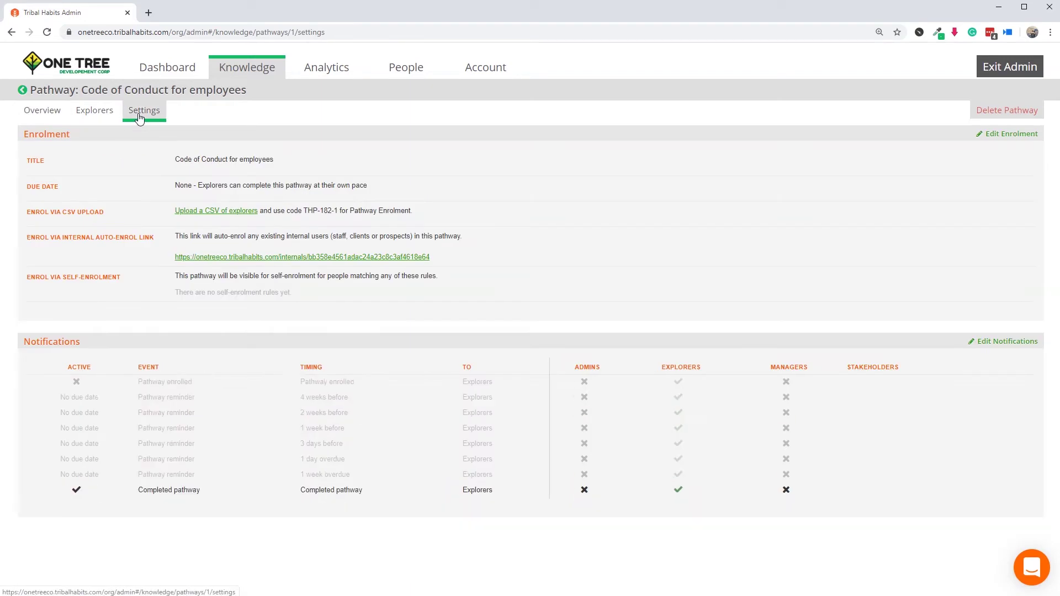
{"action": "left_click", "coordinate": [1003, 138]}
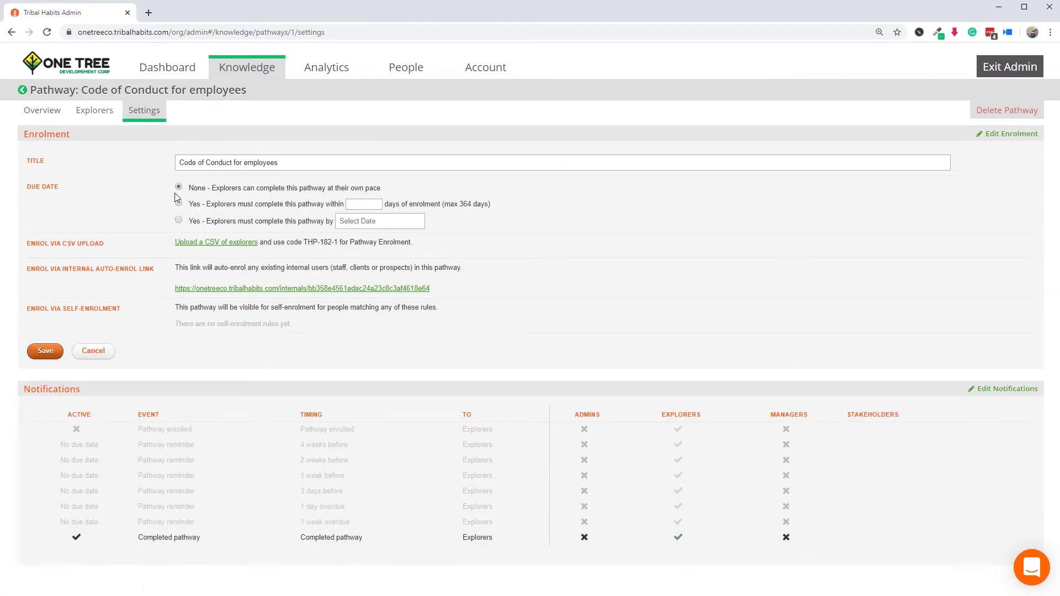
{"action": "left_click", "coordinate": [179, 220]}
{"action": "left_click", "coordinate": [379, 221]}
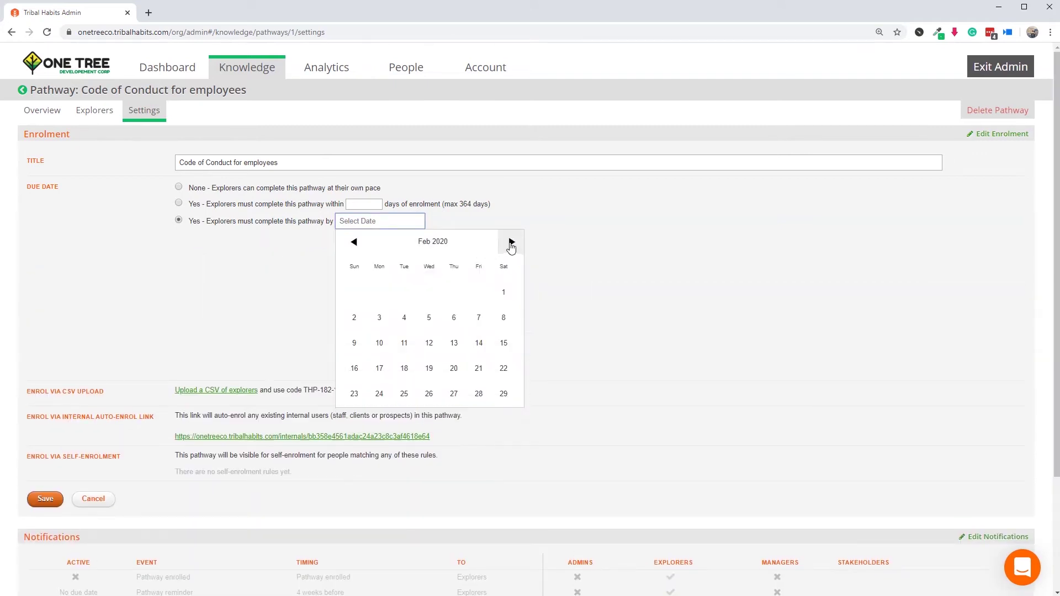
{"action": "left_click", "coordinate": [511, 246]}
{"action": "left_click", "coordinate": [511, 245]}
{"action": "left_click", "coordinate": [511, 246]}
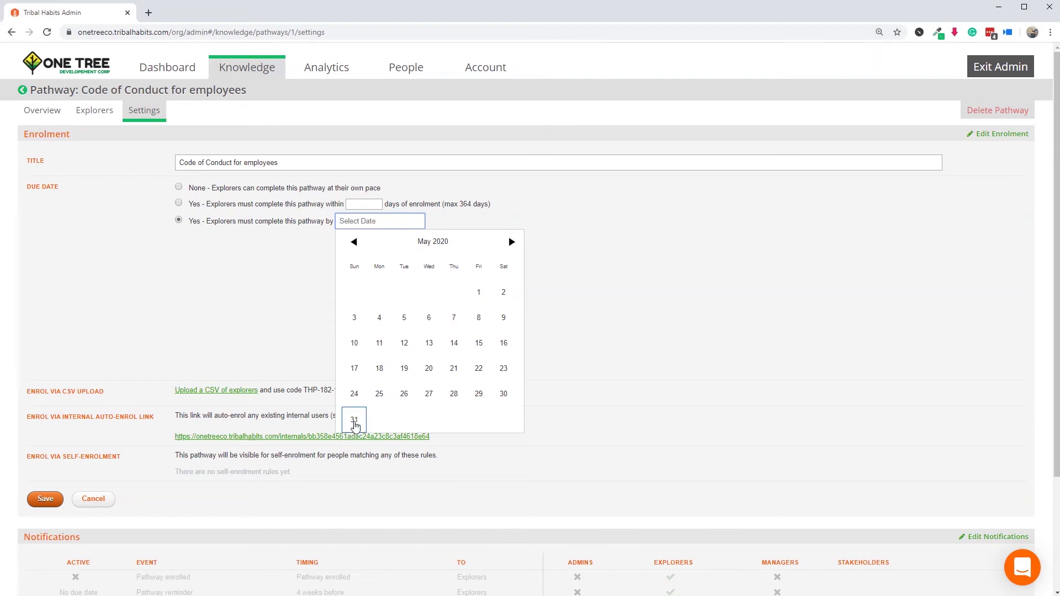
{"action": "left_click", "coordinate": [355, 421]}
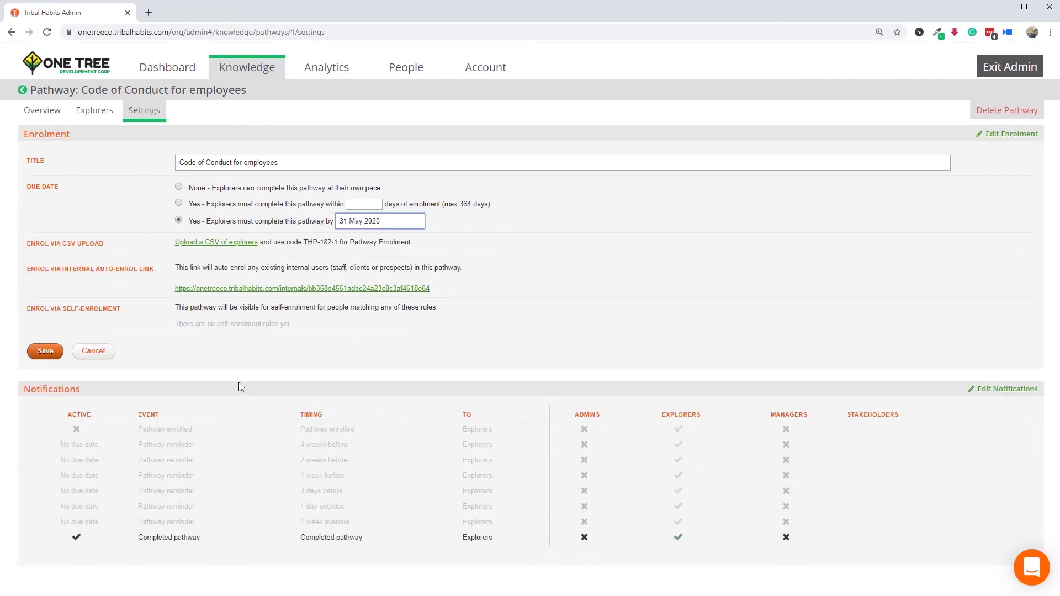
Save the due date, then activate Pathway enrolled plus 4-week, 2-week, 1-day and 1-week-overdue reminders
{"action": "left_click", "coordinate": [48, 353]}
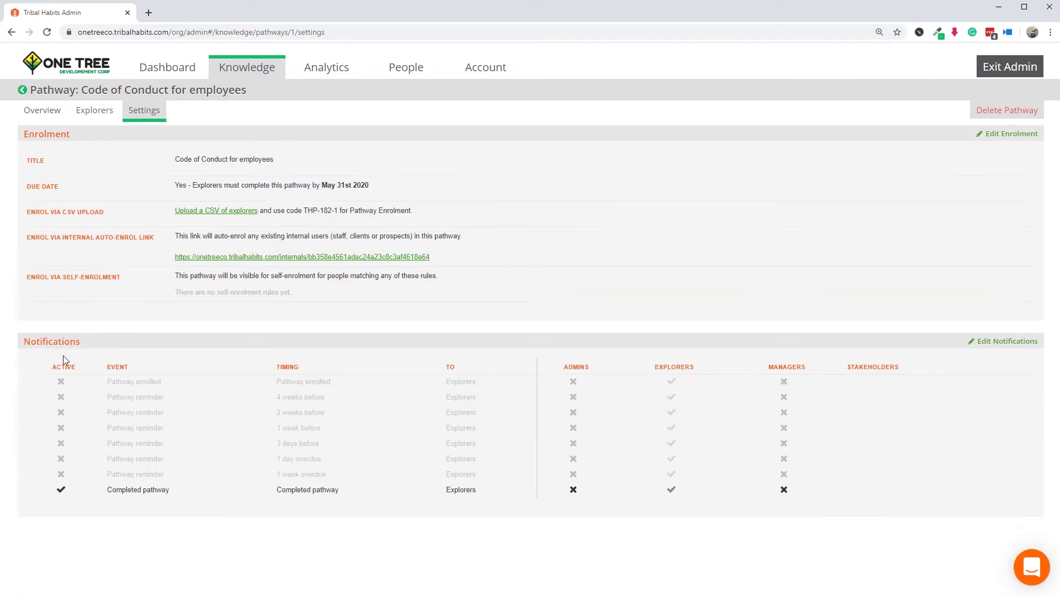
{"action": "left_click", "coordinate": [982, 343]}
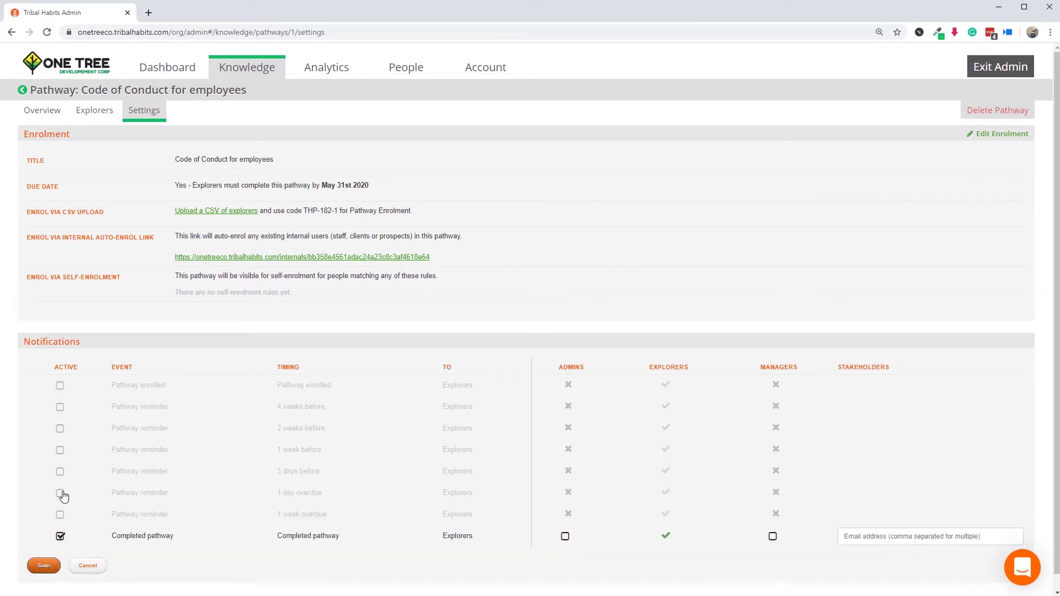
{"action": "left_click", "coordinate": [59, 408]}
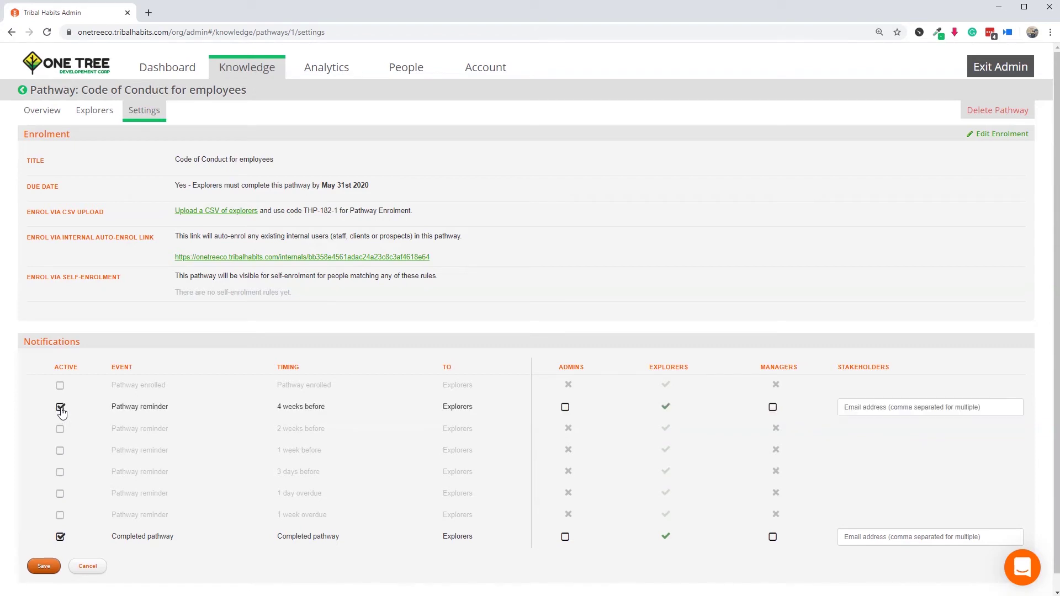
{"action": "left_click", "coordinate": [59, 429]}
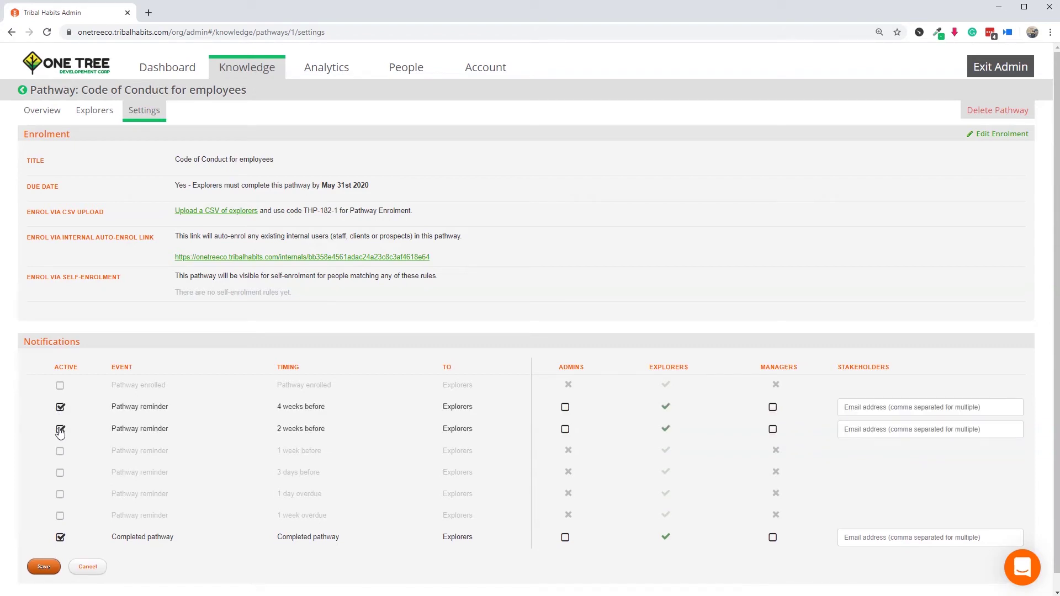
{"action": "left_click", "coordinate": [60, 494]}
{"action": "left_click", "coordinate": [61, 517]}
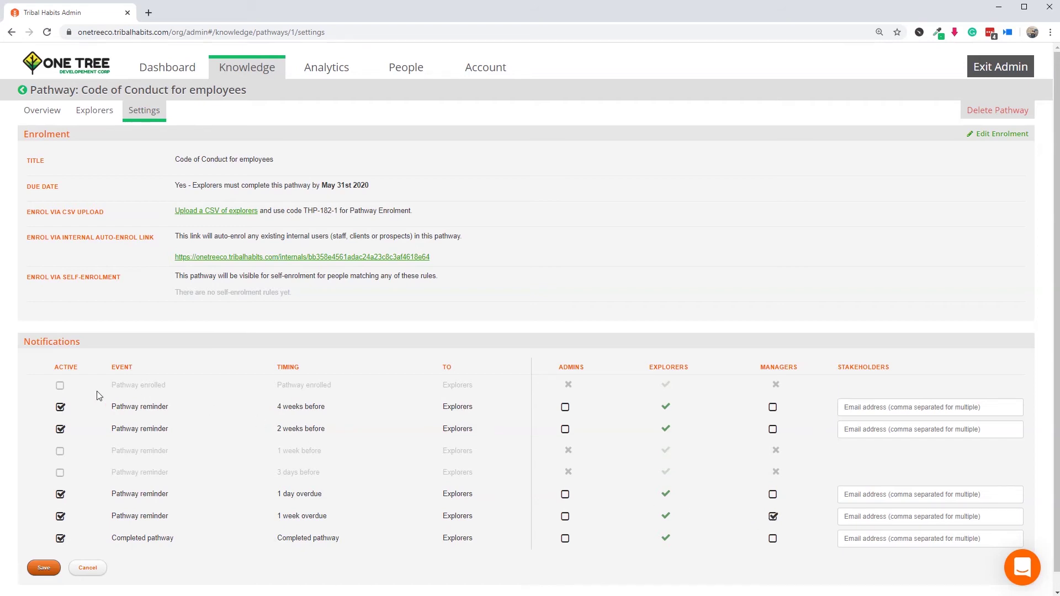
{"action": "left_click", "coordinate": [60, 386]}
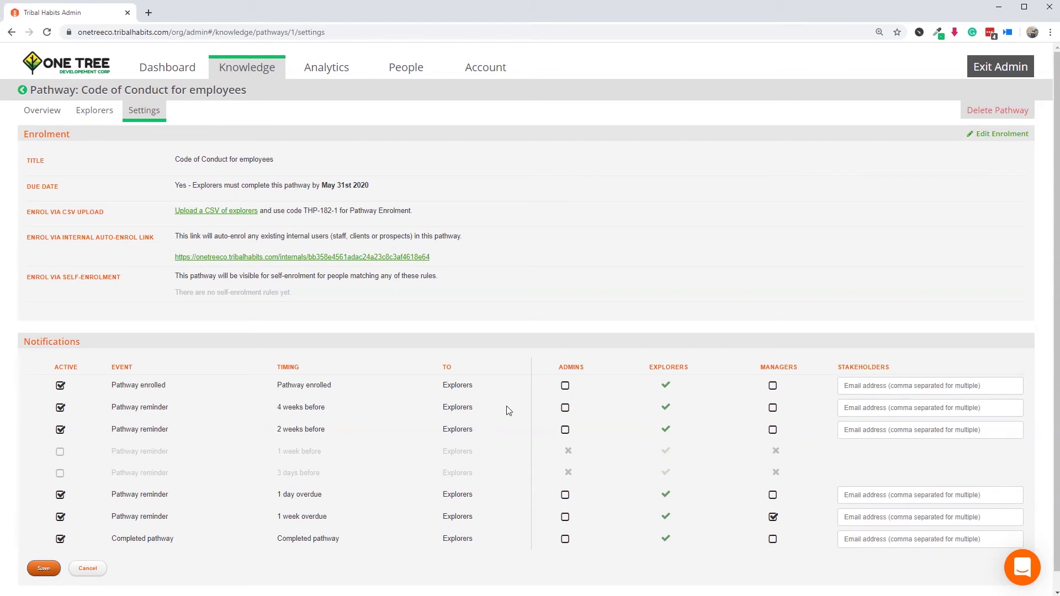
{"action": "left_click", "coordinate": [53, 569]}
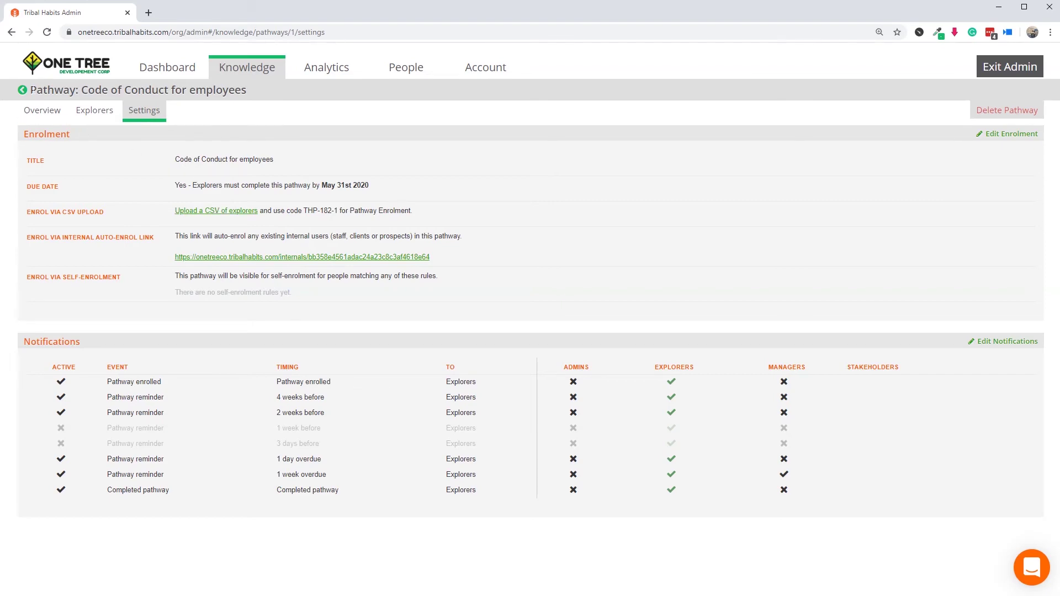
Give the managers' Code of Conduct pathway a complete-by date of 31 May 2020
{"action": "left_click", "coordinate": [21, 93]}
{"action": "left_click", "coordinate": [61, 307]}
{"action": "left_click", "coordinate": [144, 110]}
{"action": "left_click", "coordinate": [1004, 134]}
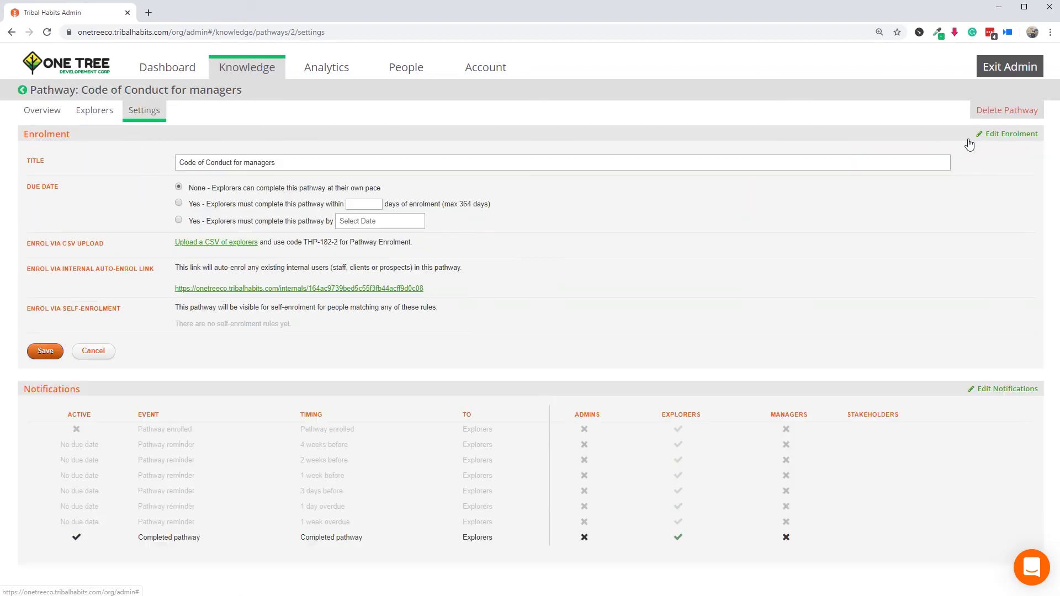
{"action": "left_click", "coordinate": [380, 221]}
{"action": "left_click", "coordinate": [511, 241]}
{"action": "left_click", "coordinate": [512, 242]}
{"action": "left_click", "coordinate": [512, 241]}
{"action": "left_click", "coordinate": [353, 419]}
Activate its 2-week-before, 1-day-overdue and 1-week-overdue pathway reminders and save
{"action": "left_click", "coordinate": [44, 497]}
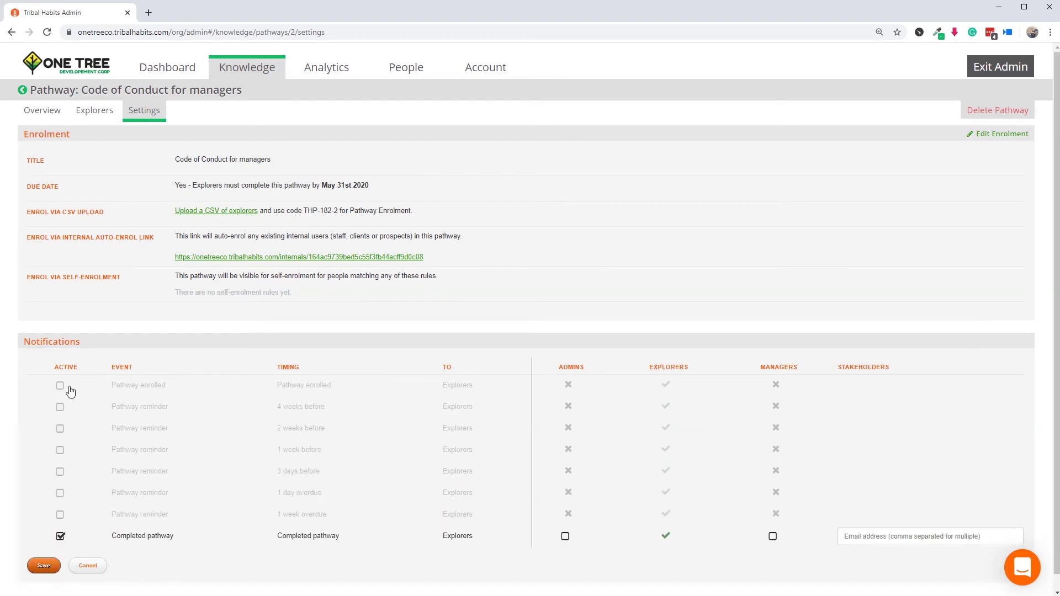
{"action": "left_click", "coordinate": [60, 428]}
{"action": "left_click", "coordinate": [60, 494]}
{"action": "left_click", "coordinate": [59, 515]}
{"action": "left_click", "coordinate": [40, 565]}
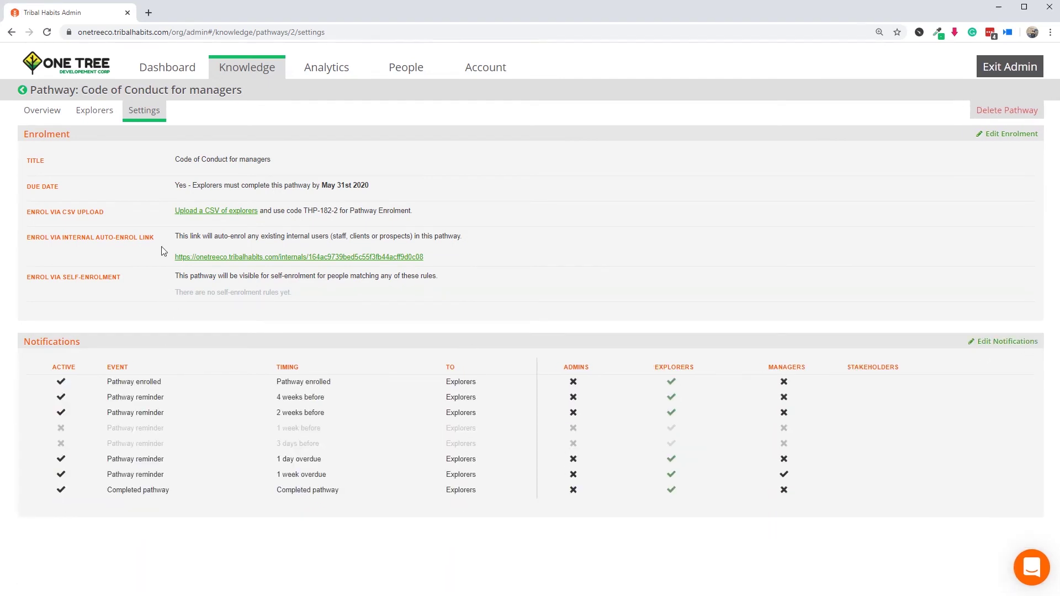
Open the Workplace Wellbeing pathway's settings
{"action": "left_click", "coordinate": [22, 91]}
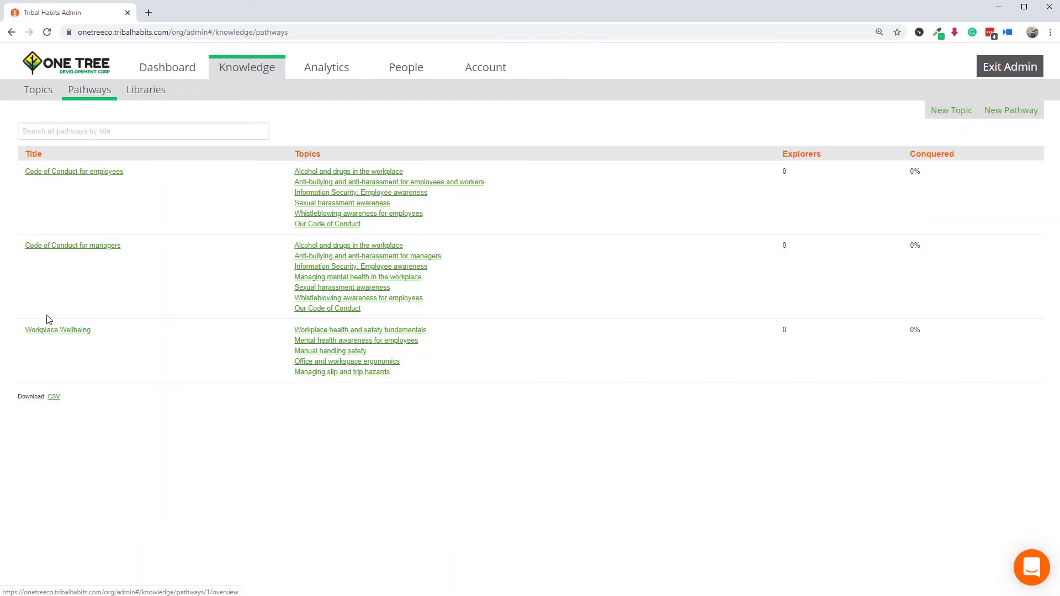
{"action": "left_click", "coordinate": [59, 331]}
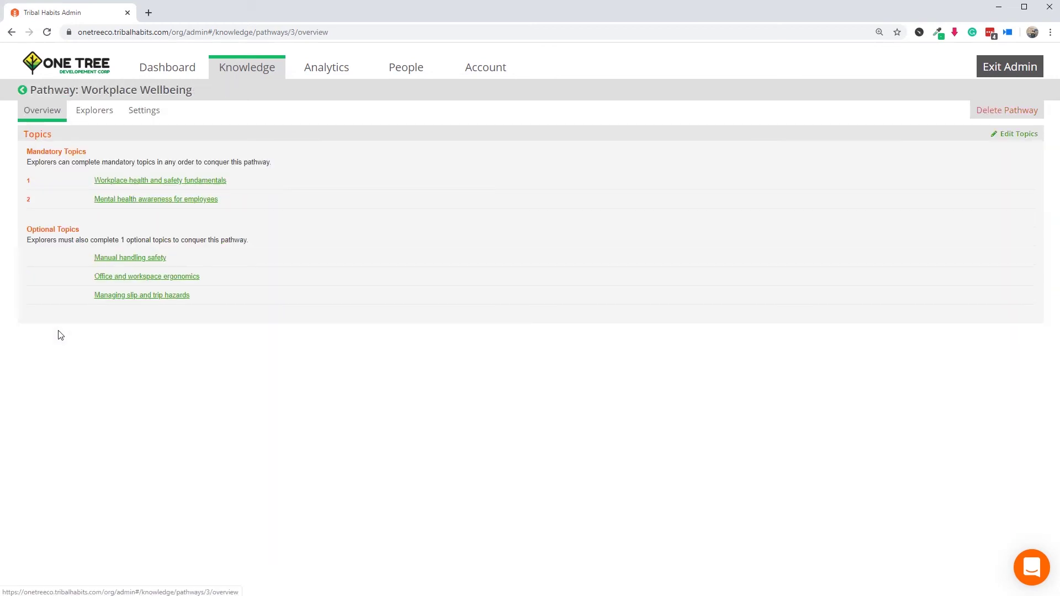
{"action": "left_click", "coordinate": [145, 121]}
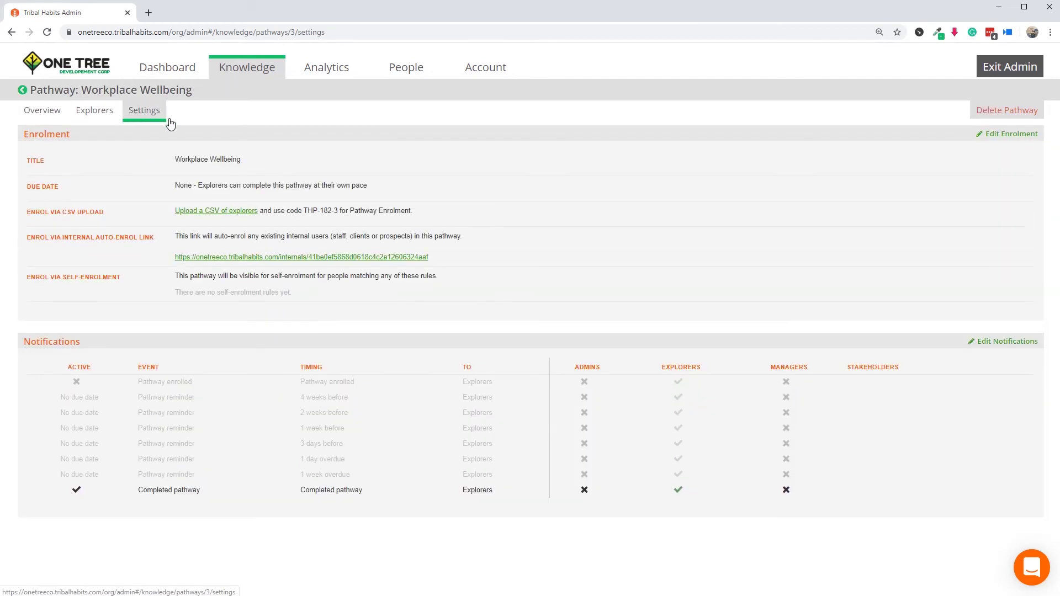
Make Workplace Wellbeing due within 60 days of enrolment
{"action": "left_click", "coordinate": [1019, 134]}
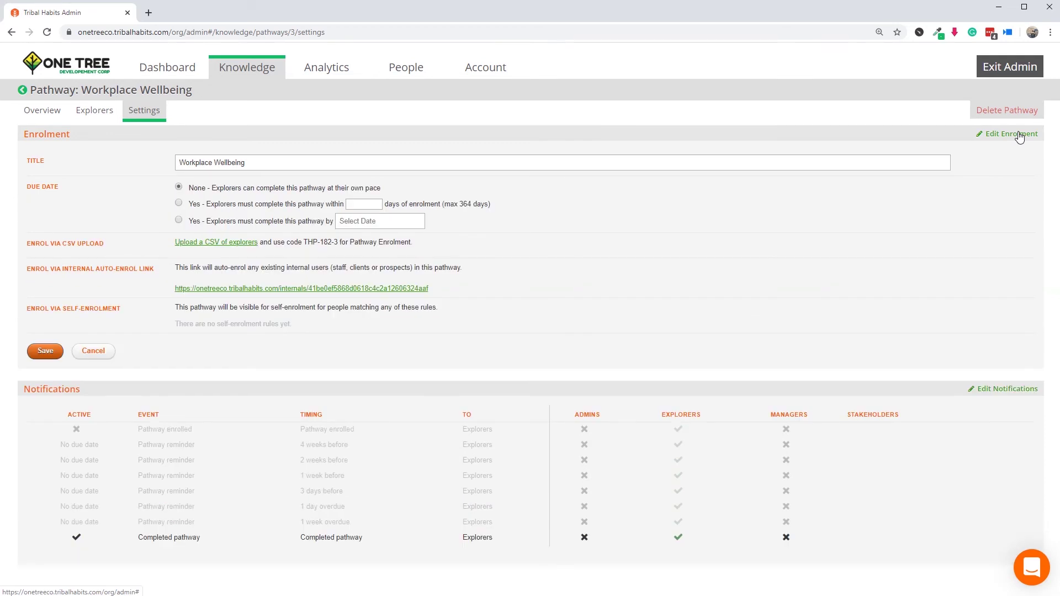
{"action": "left_click", "coordinate": [178, 203]}
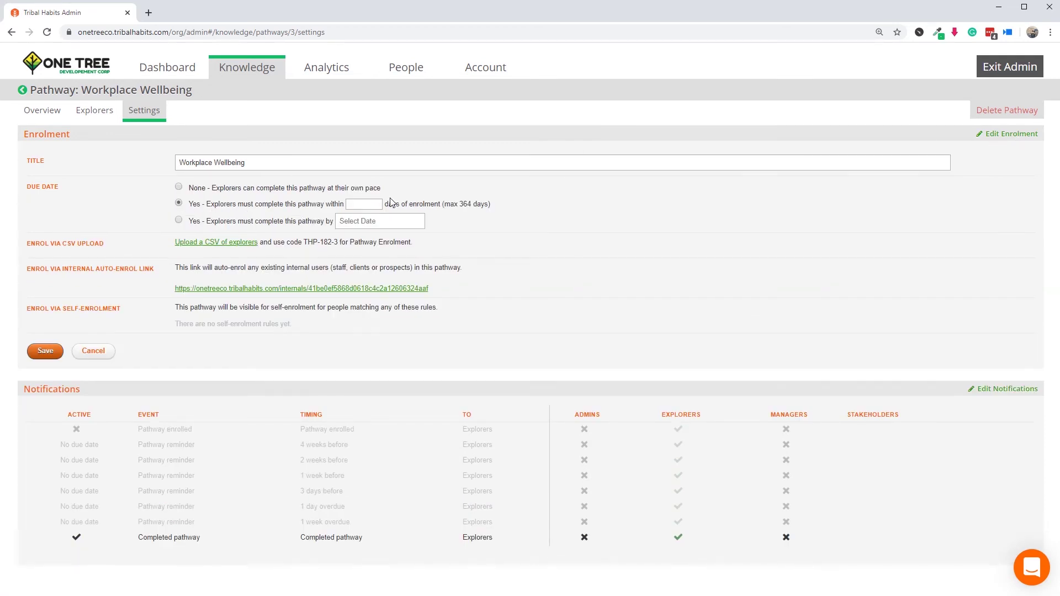
{"action": "left_click", "coordinate": [359, 204]}
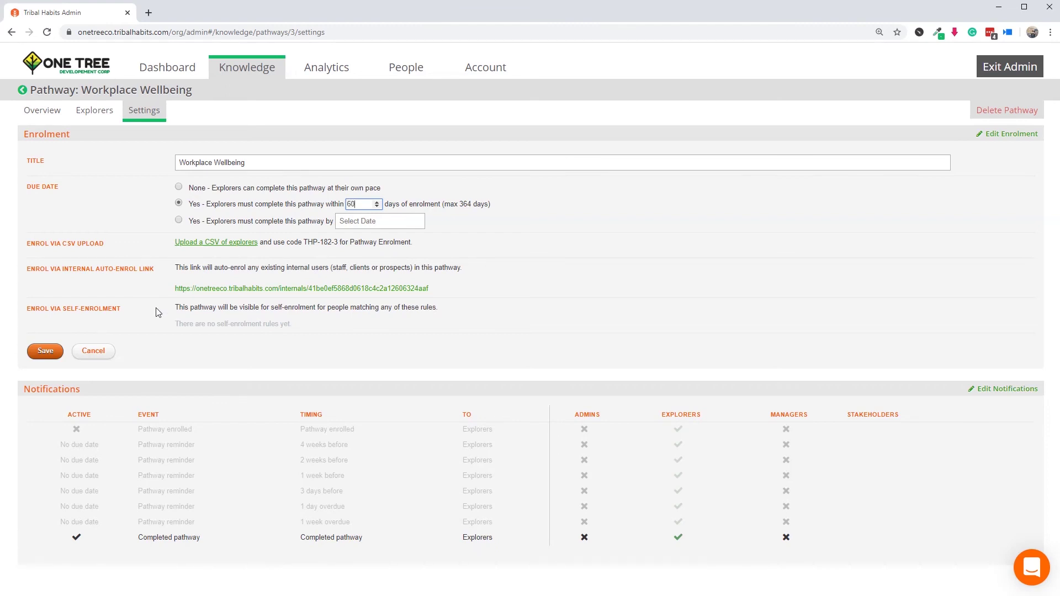
{"action": "left_click", "coordinate": [38, 351]}
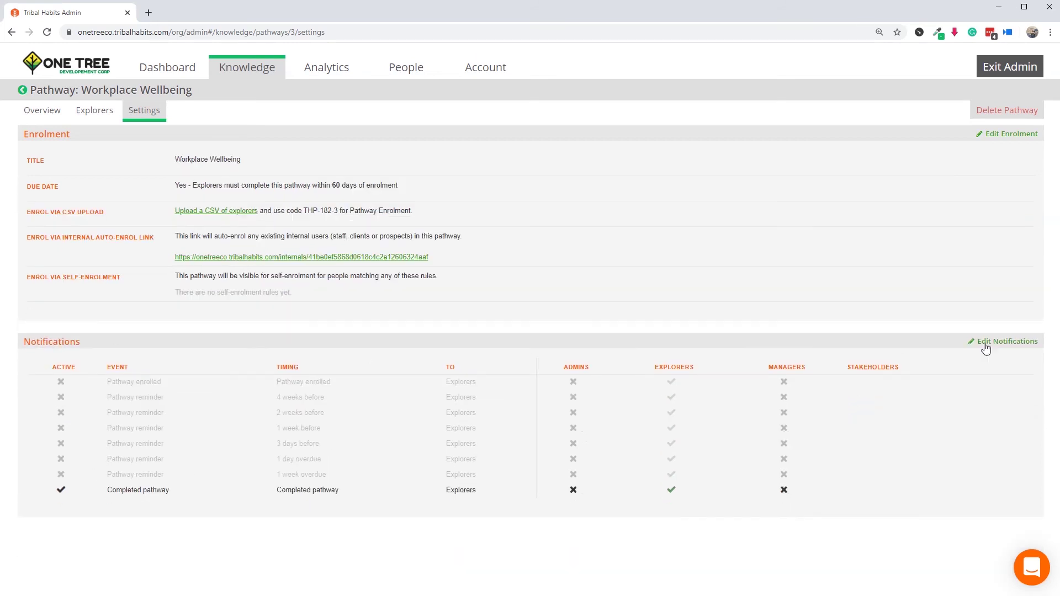
Activate Pathway enrolled plus 4-week, 2-week, 1-day-overdue and 1-week-overdue reminders, and save
{"action": "left_click", "coordinate": [1018, 342]}
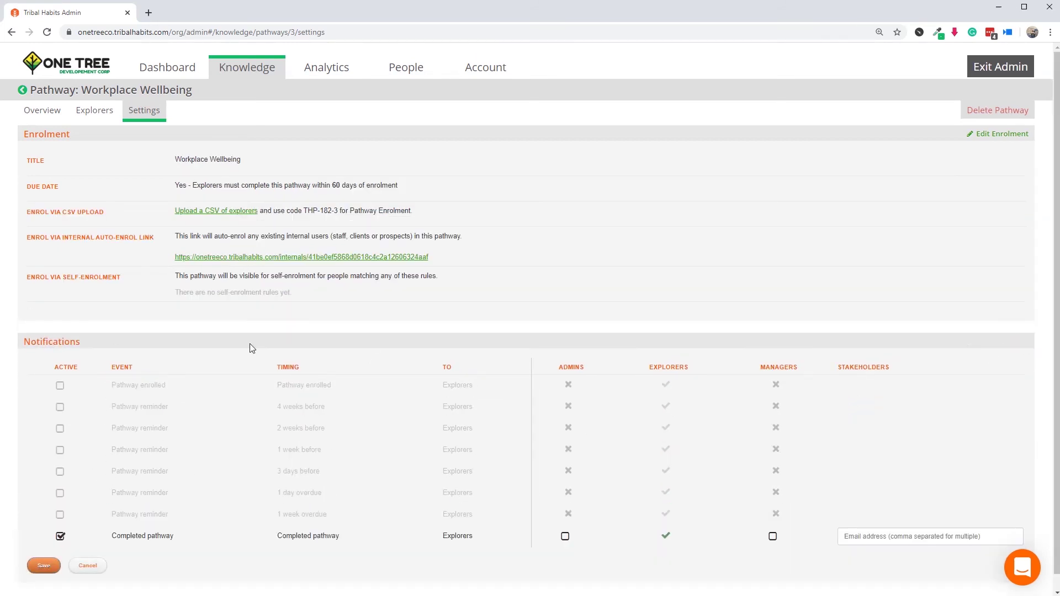
{"action": "left_click", "coordinate": [60, 386]}
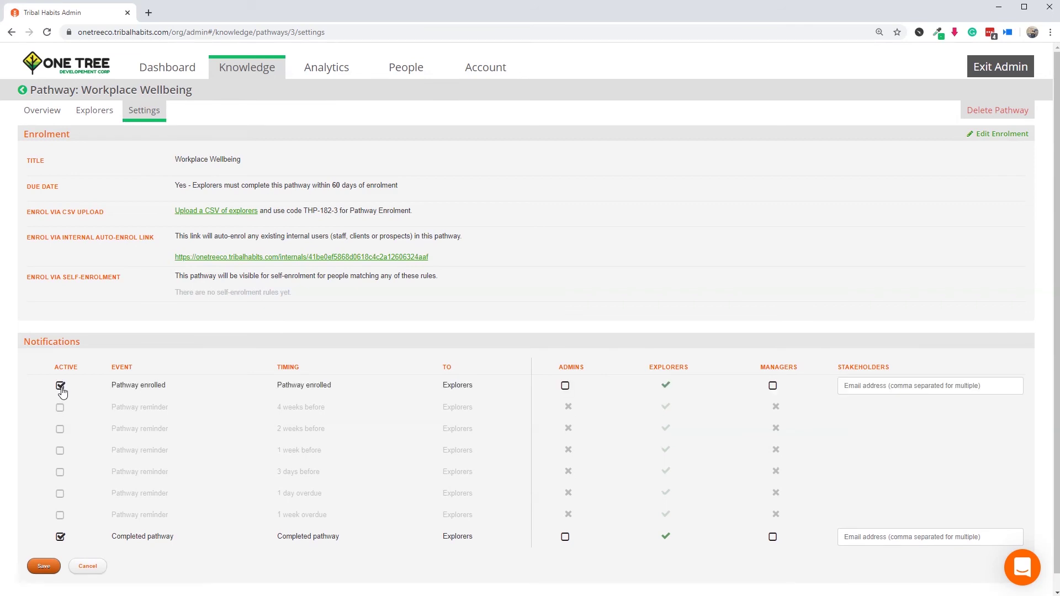
{"action": "left_click", "coordinate": [60, 409]}
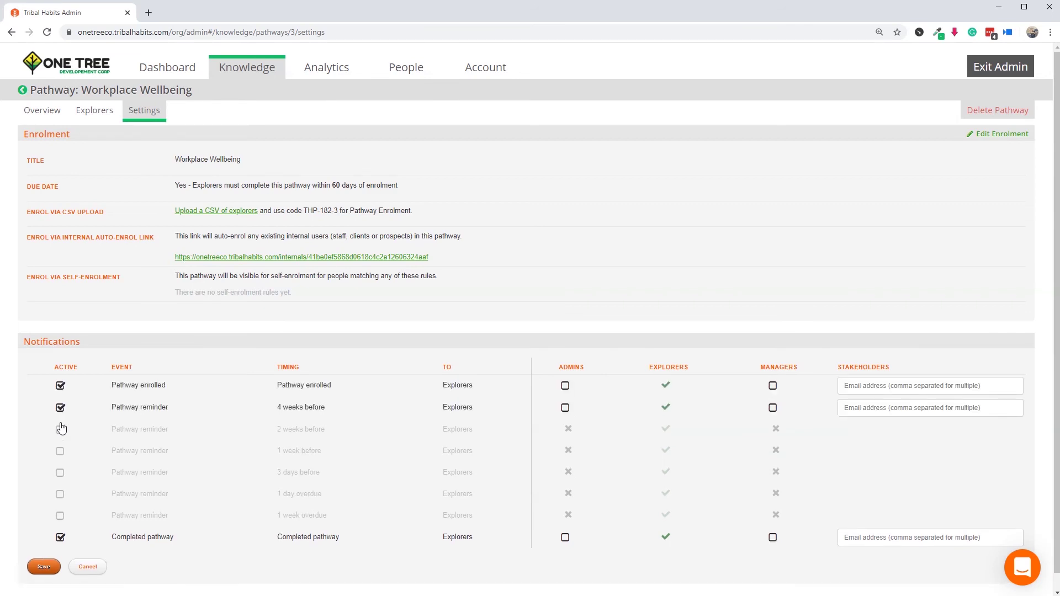
{"action": "left_click", "coordinate": [60, 430]}
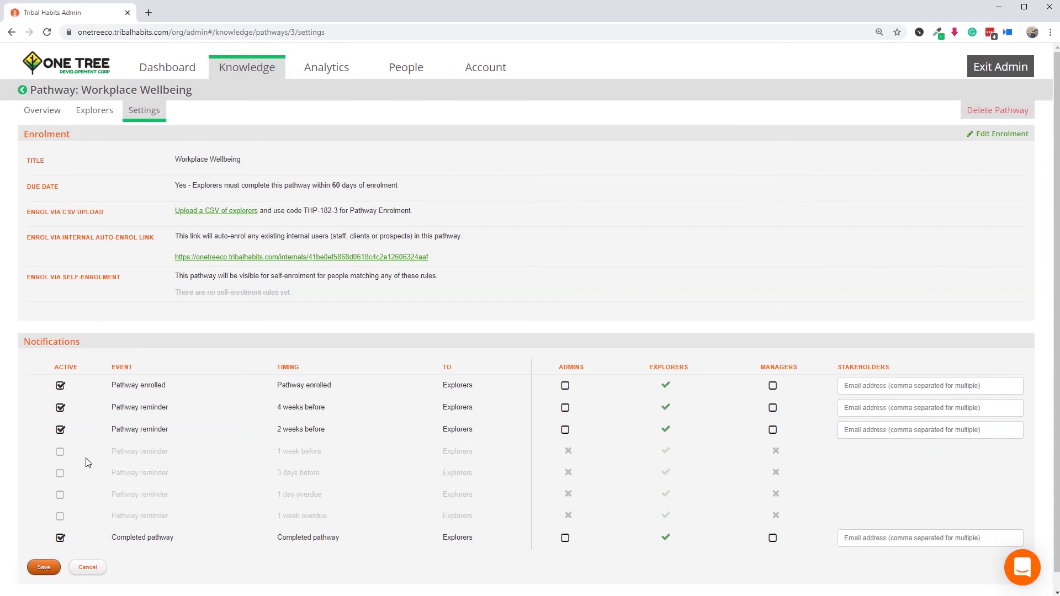
{"action": "left_click", "coordinate": [60, 496]}
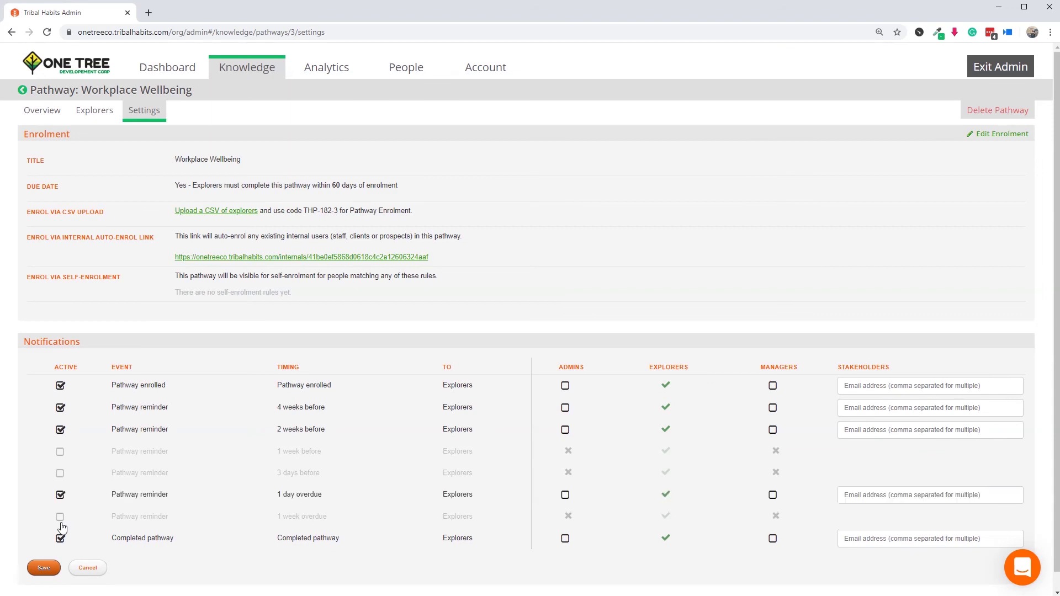
{"action": "left_click", "coordinate": [60, 517]}
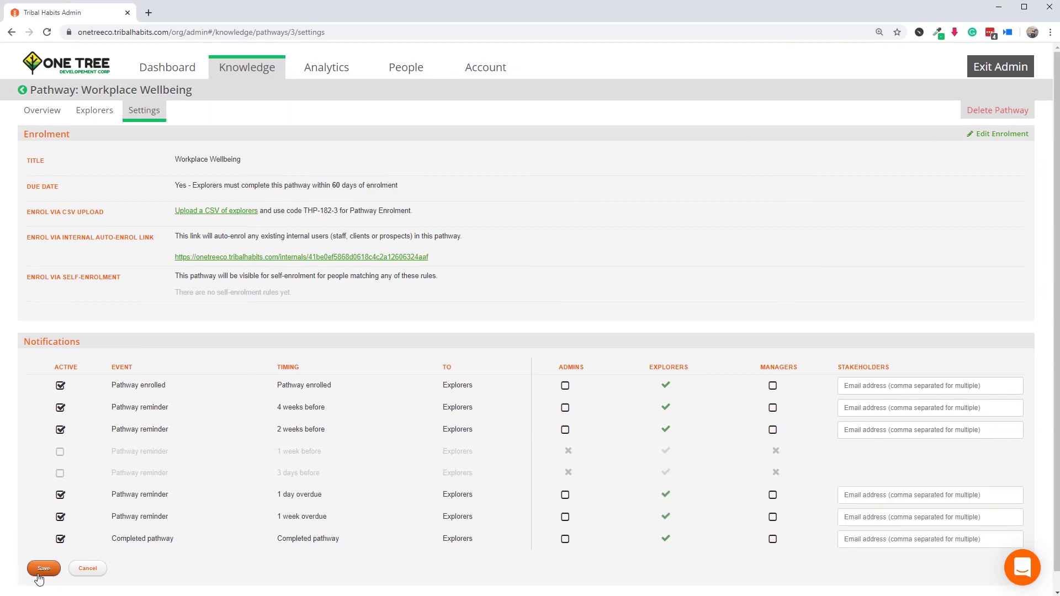
{"action": "left_click", "coordinate": [40, 568]}
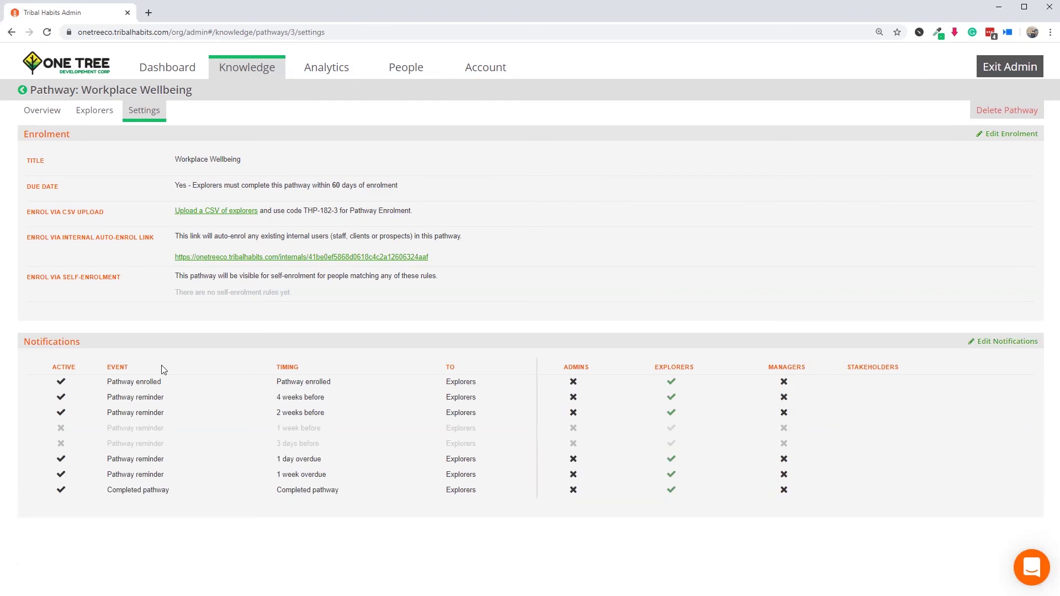
Check that Managing slip and trip hazards shows a 7-day due date, then return to topics
{"action": "left_click", "coordinate": [24, 91]}
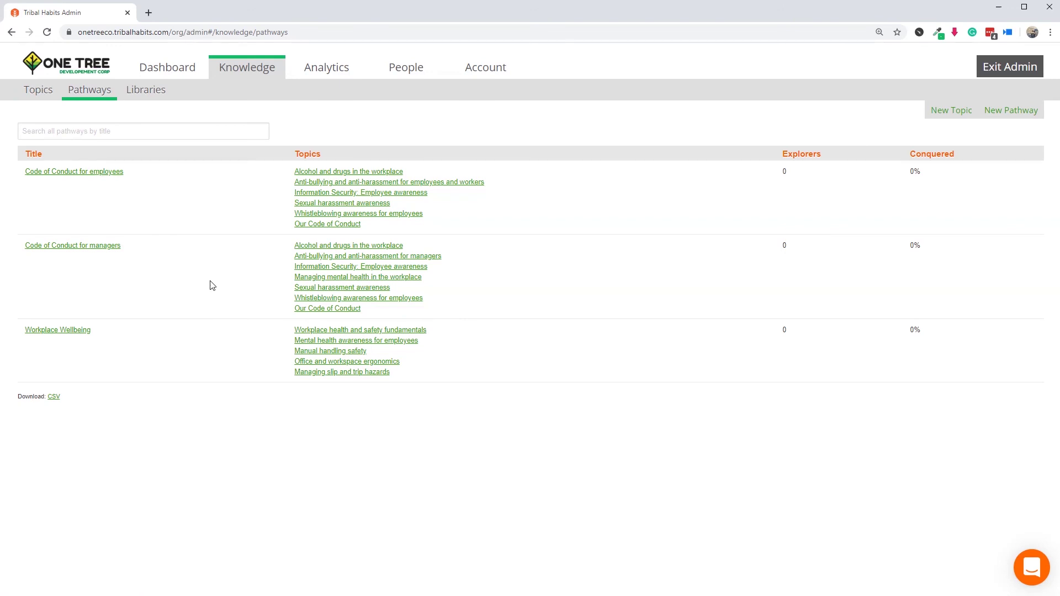
{"action": "left_click", "coordinate": [37, 95]}
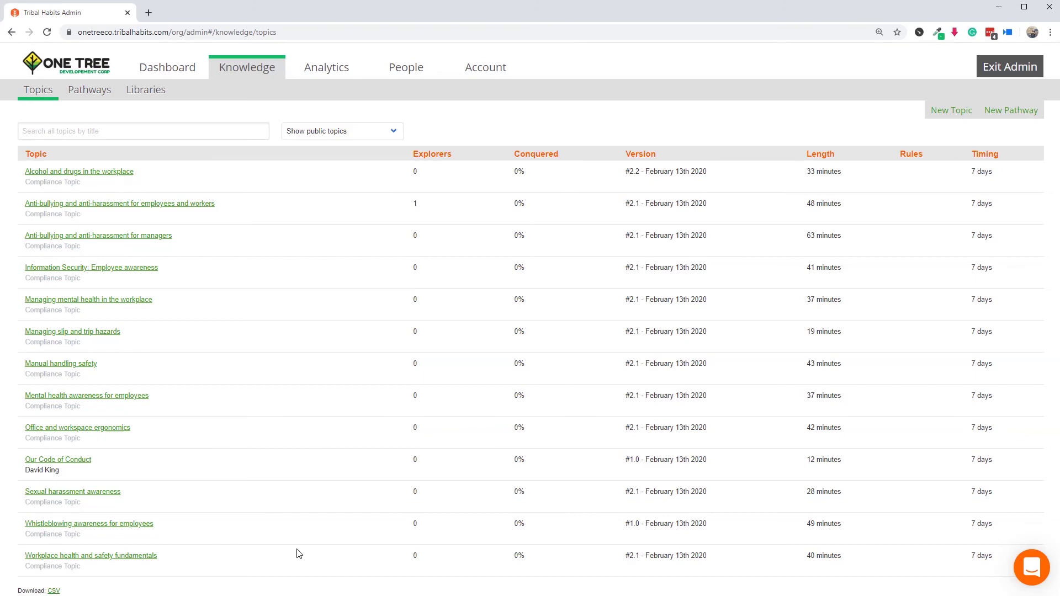
{"action": "left_click", "coordinate": [111, 333]}
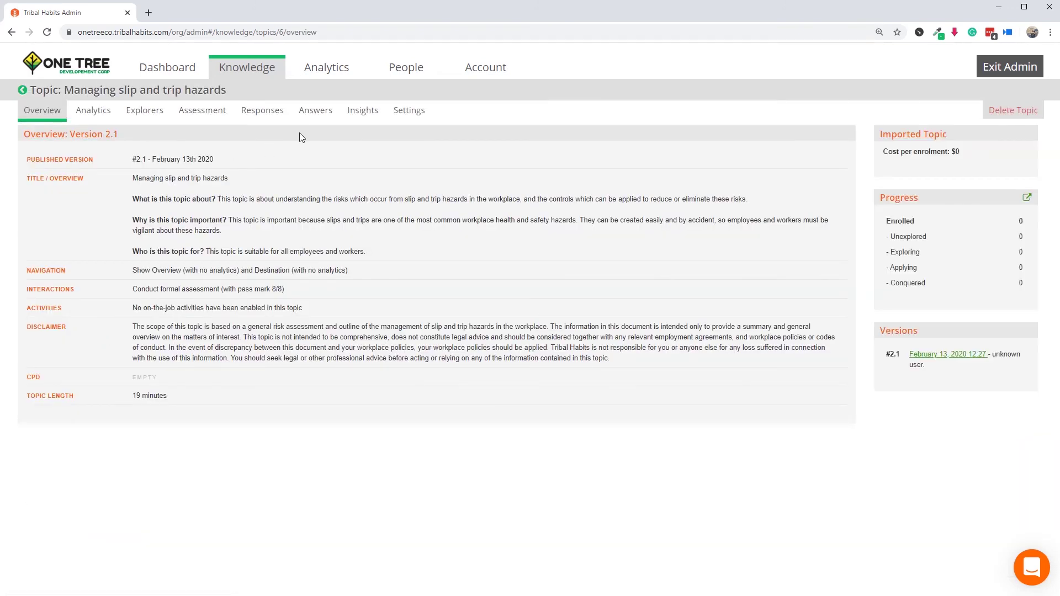
{"action": "left_click", "coordinate": [407, 111]}
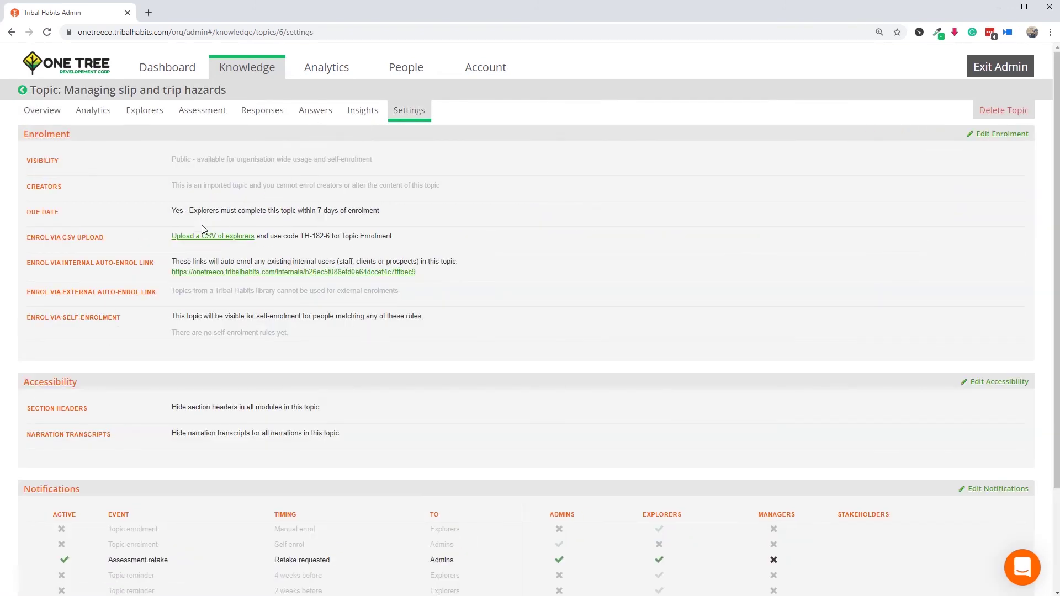
{"action": "scroll", "coordinate": [322, 226], "scroll_direction": "down", "scroll_amount": 3}
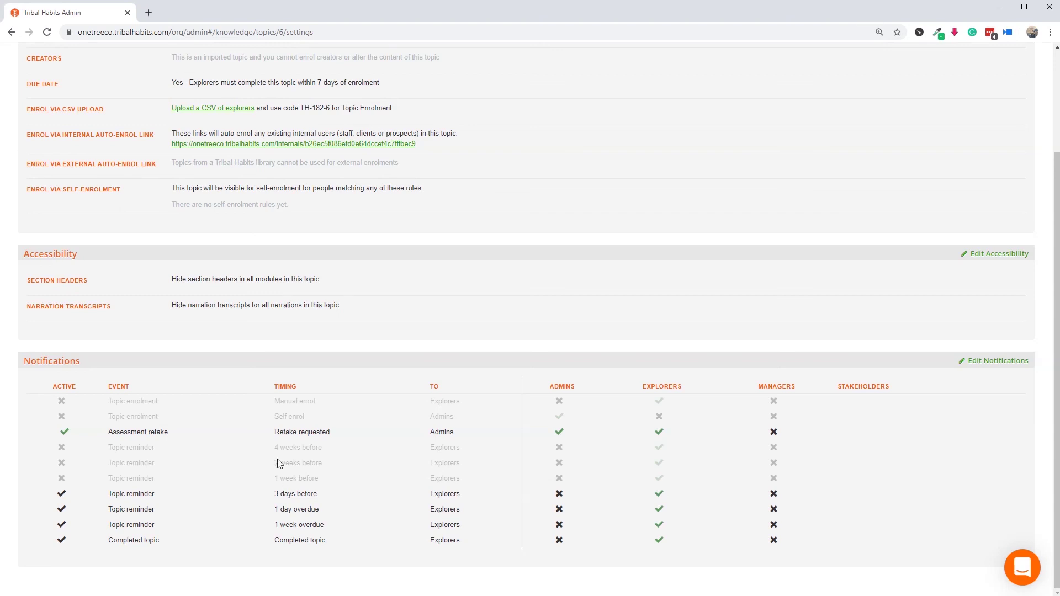
{"action": "scroll", "coordinate": [277, 459], "scroll_direction": "up", "scroll_amount": 3}
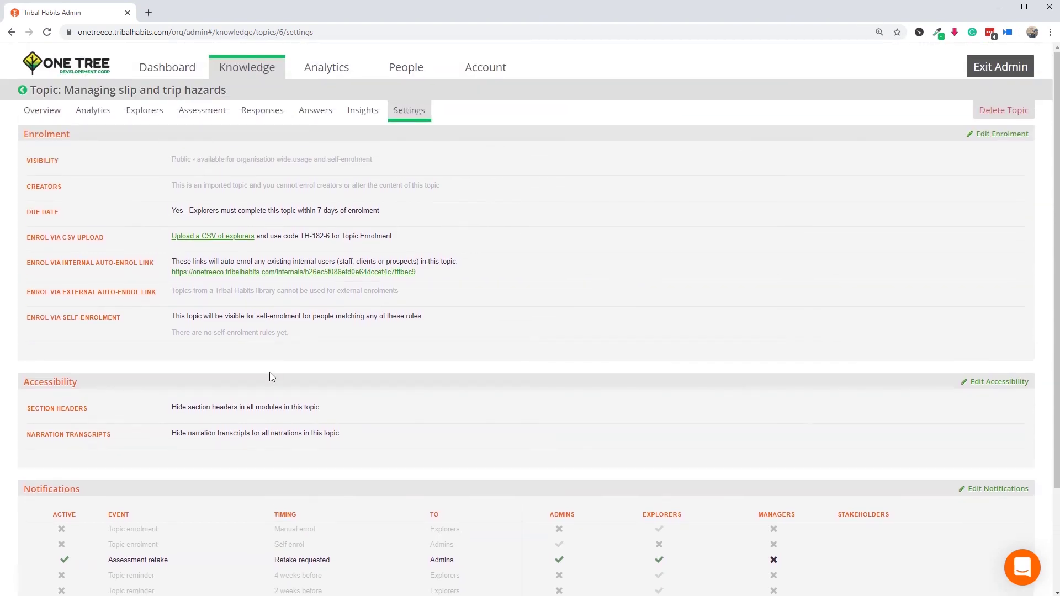
{"action": "left_click", "coordinate": [22, 90]}
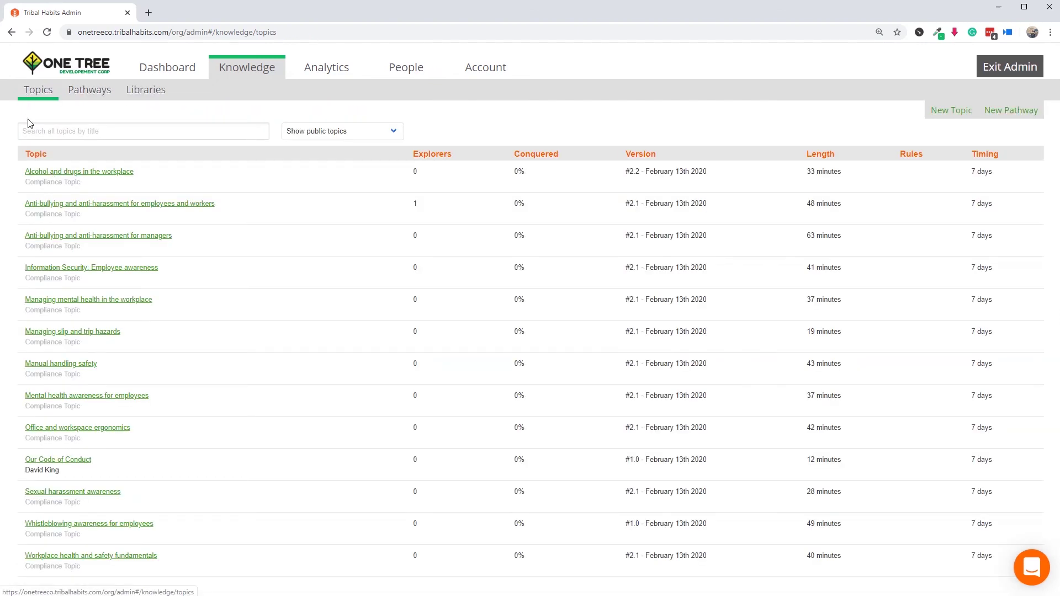